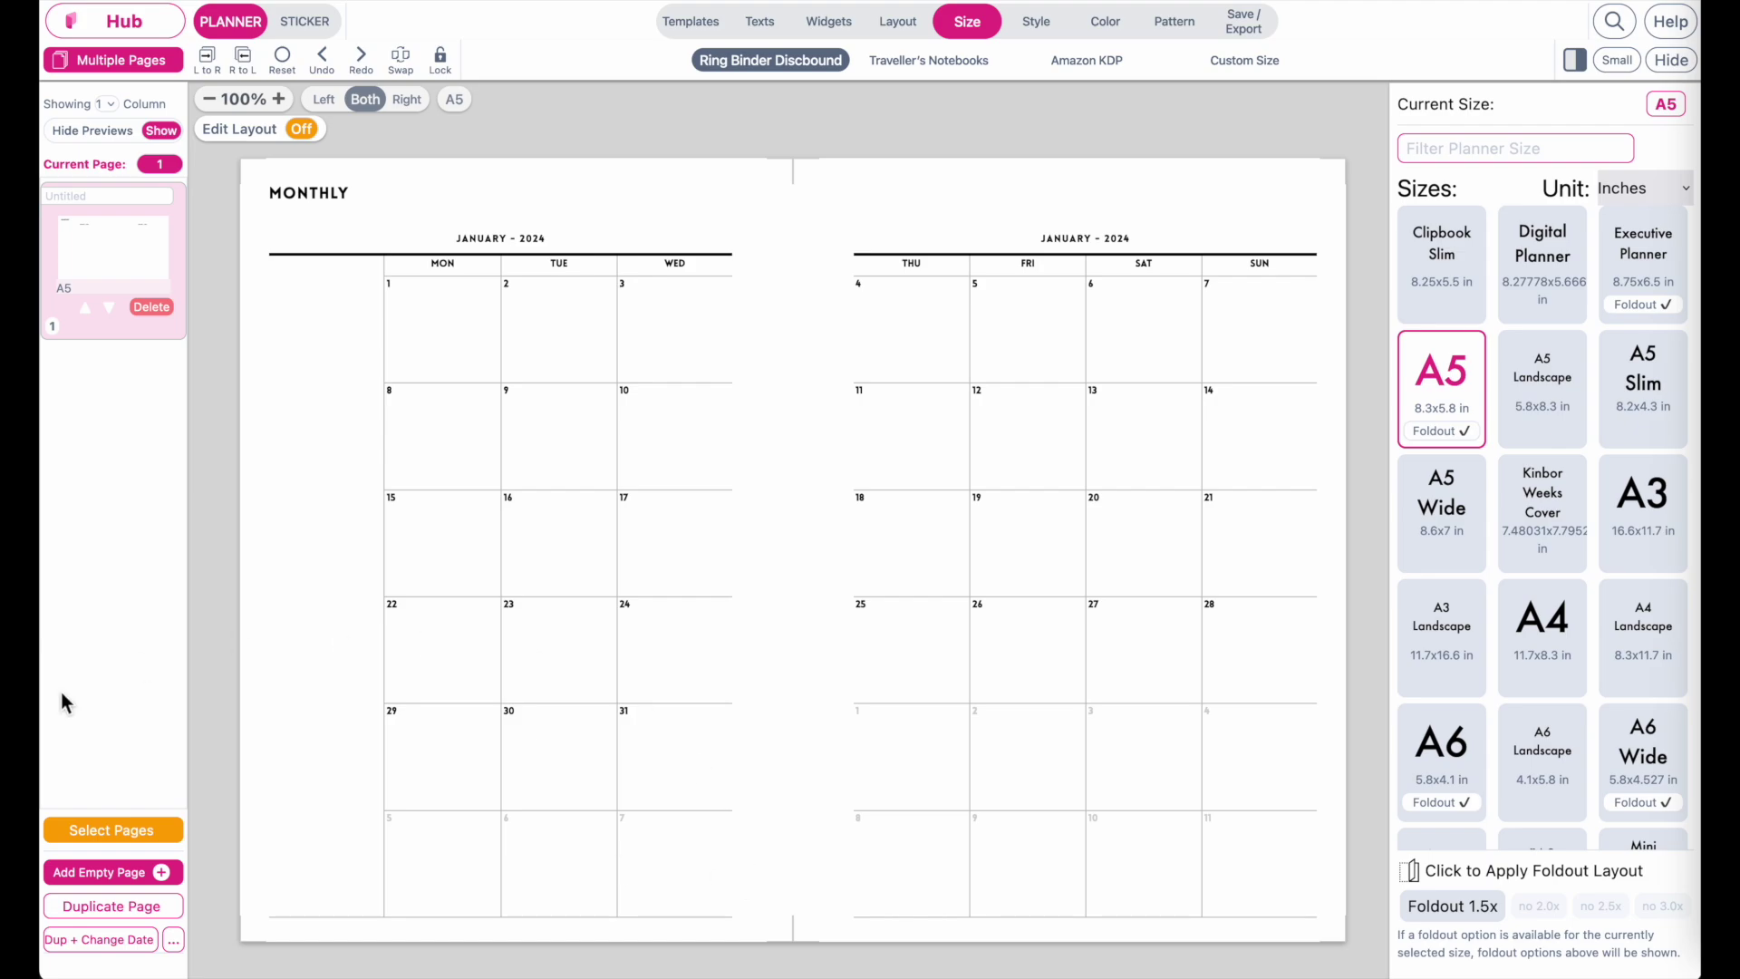
Step: Test duplicate-and-change-date once, then delete the resulting February 2024 page
click(60, 938)
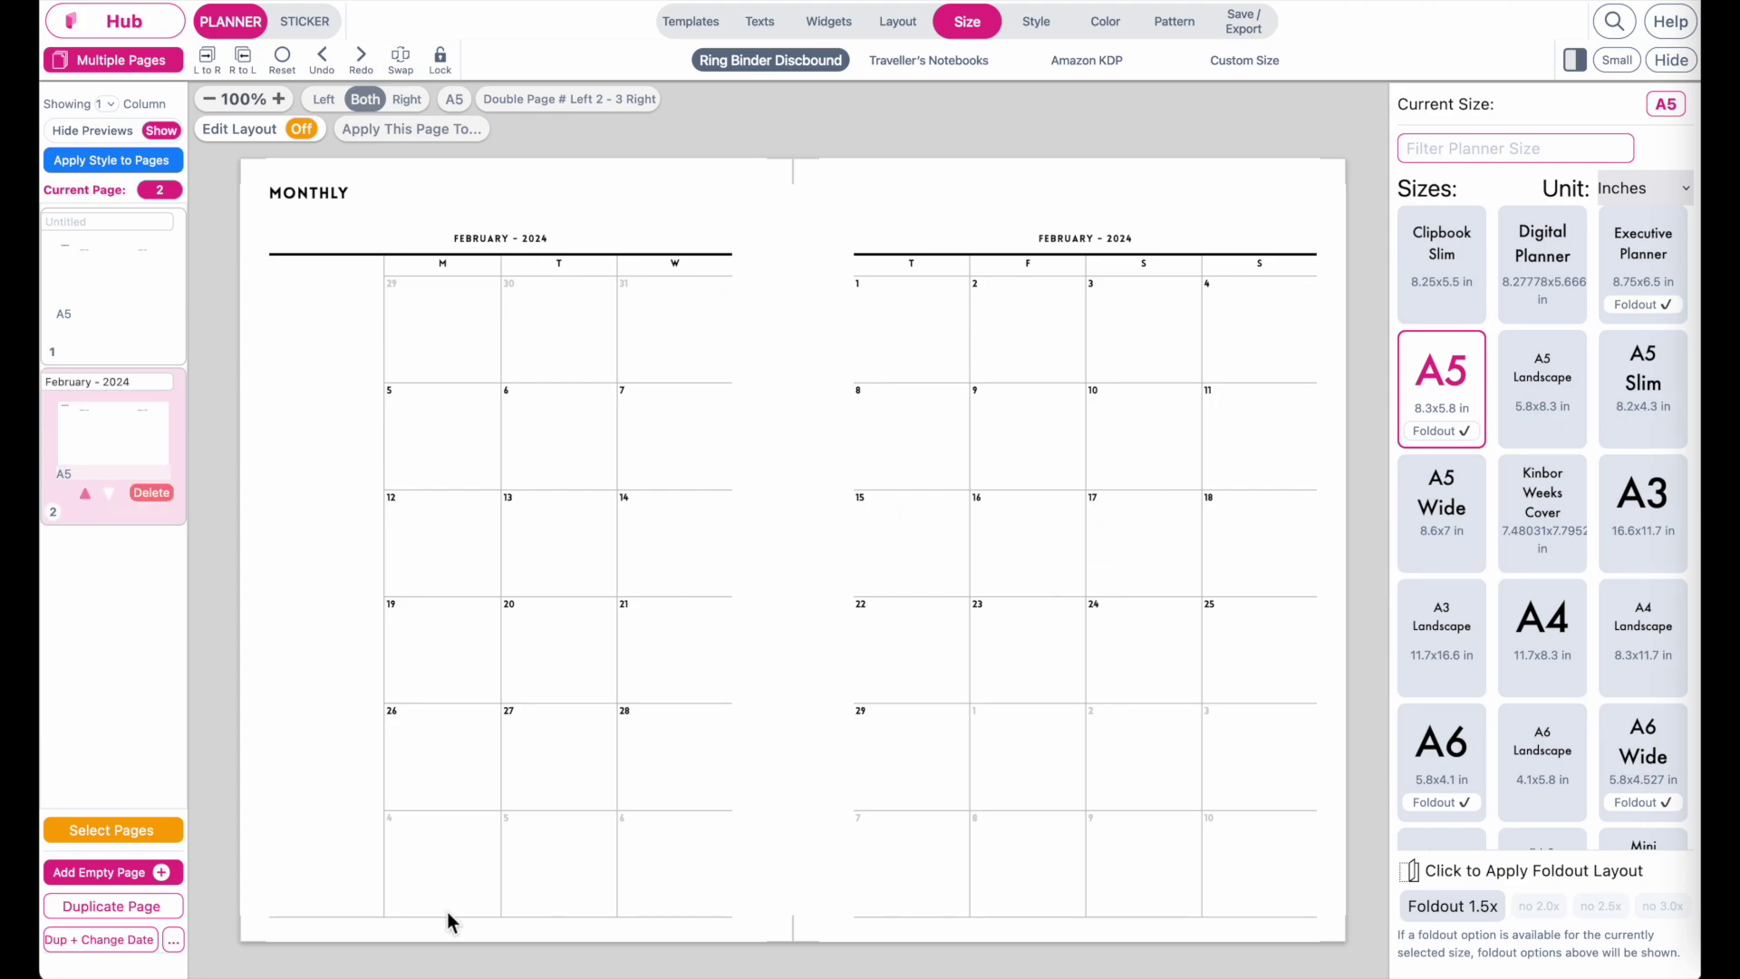
click(150, 492)
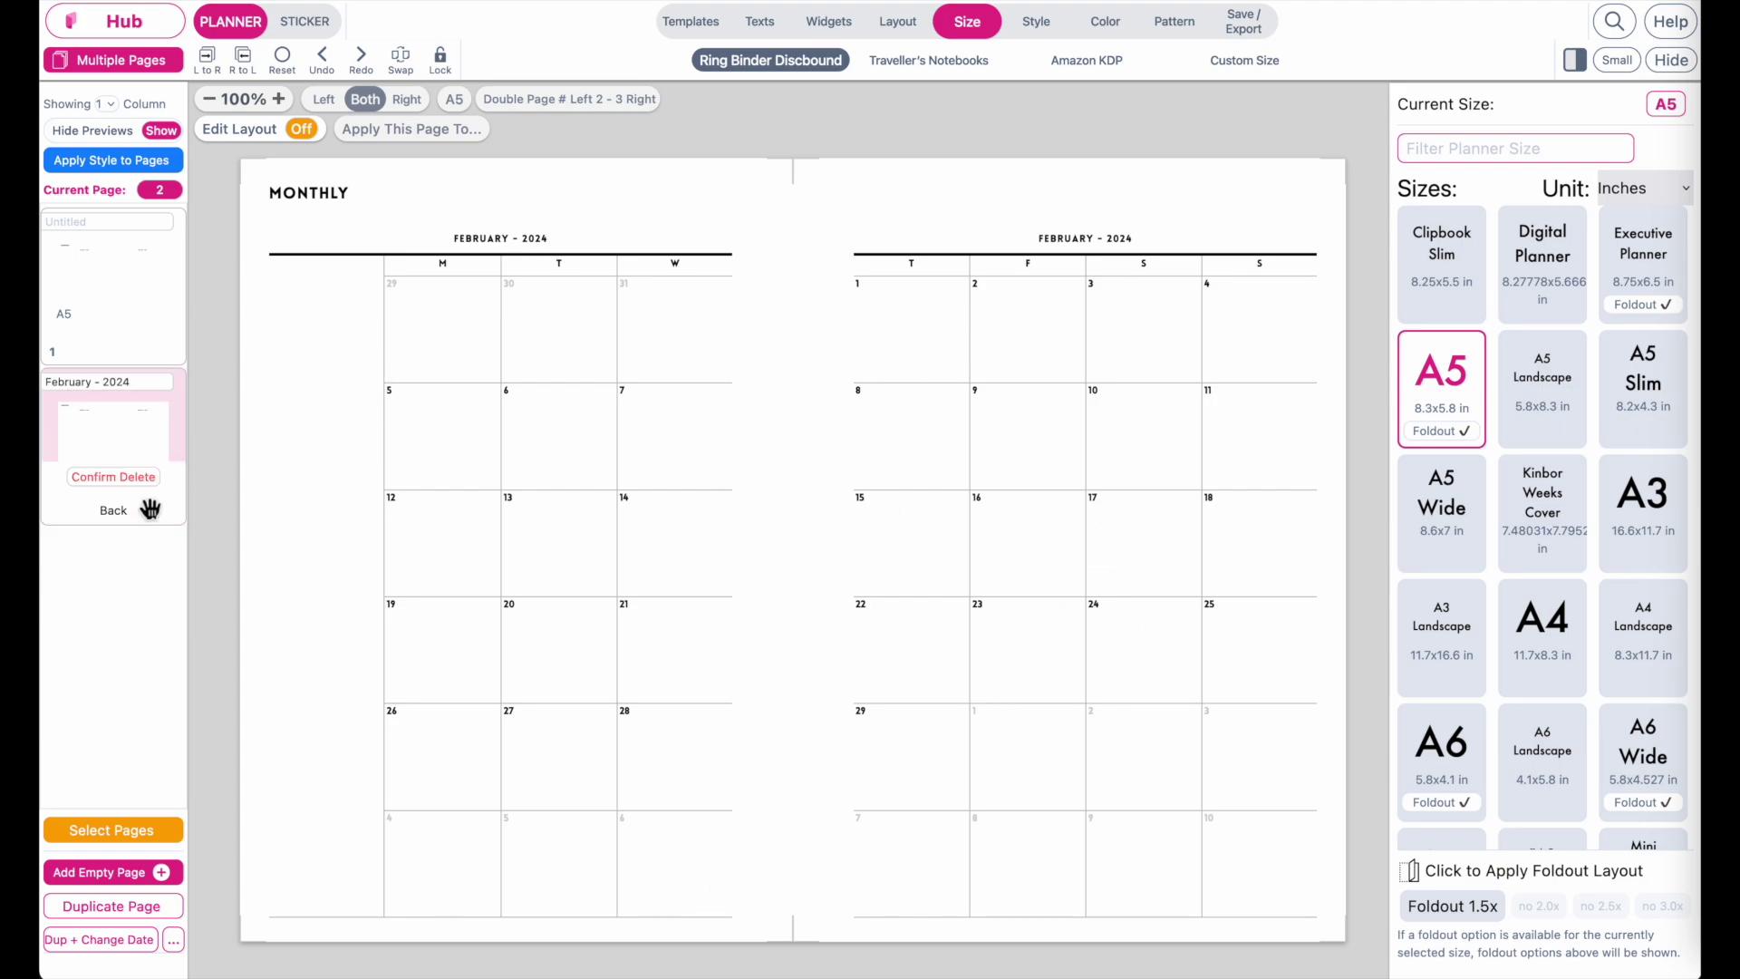
click(131, 503)
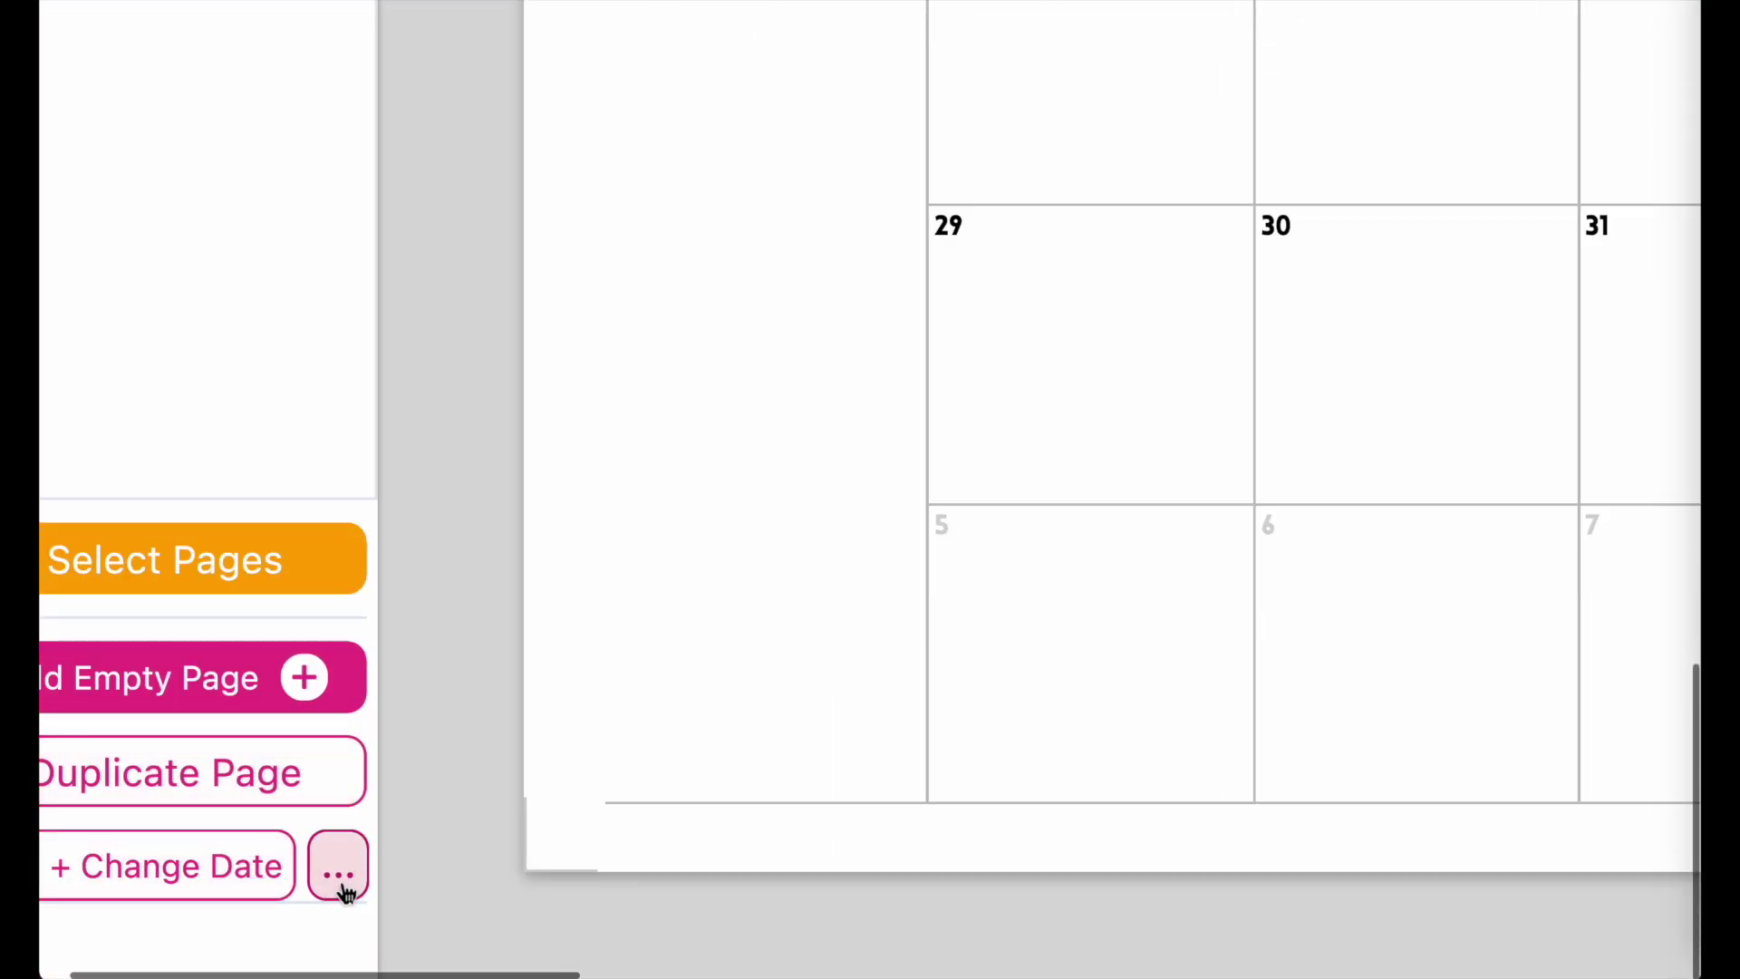
Step: Run duplicate-and-change-date 11 times with a 0.2-second wait between repeats
click(332, 886)
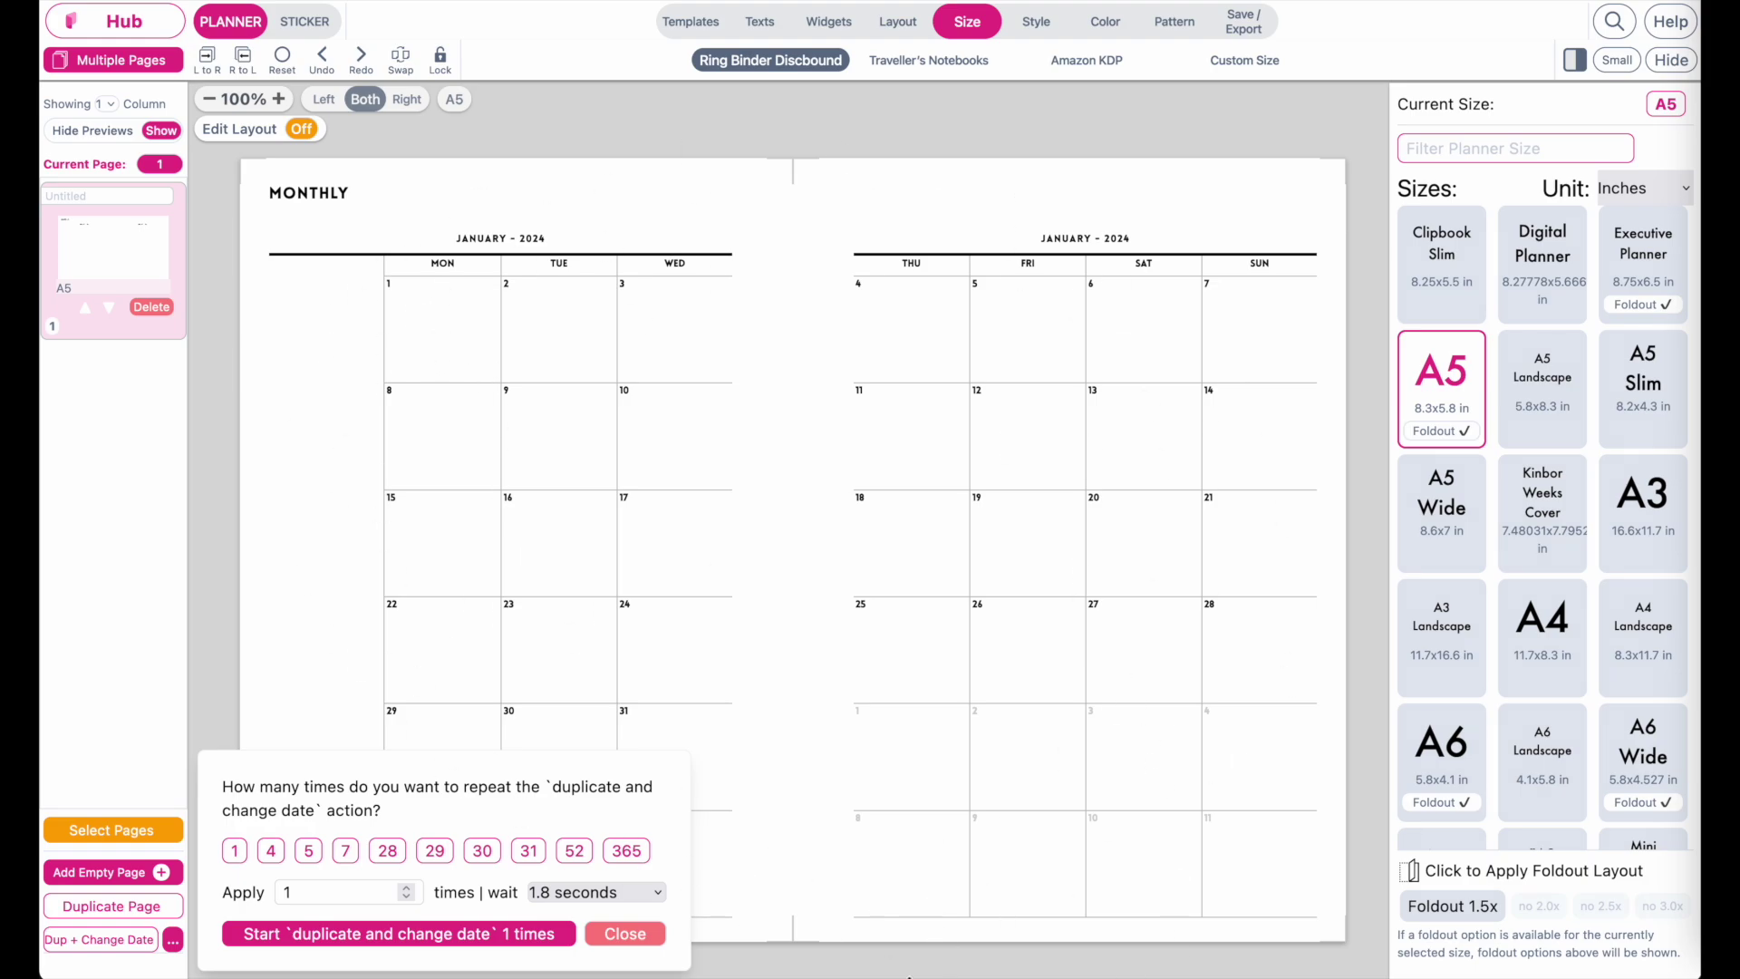
click(333, 890)
text(1)
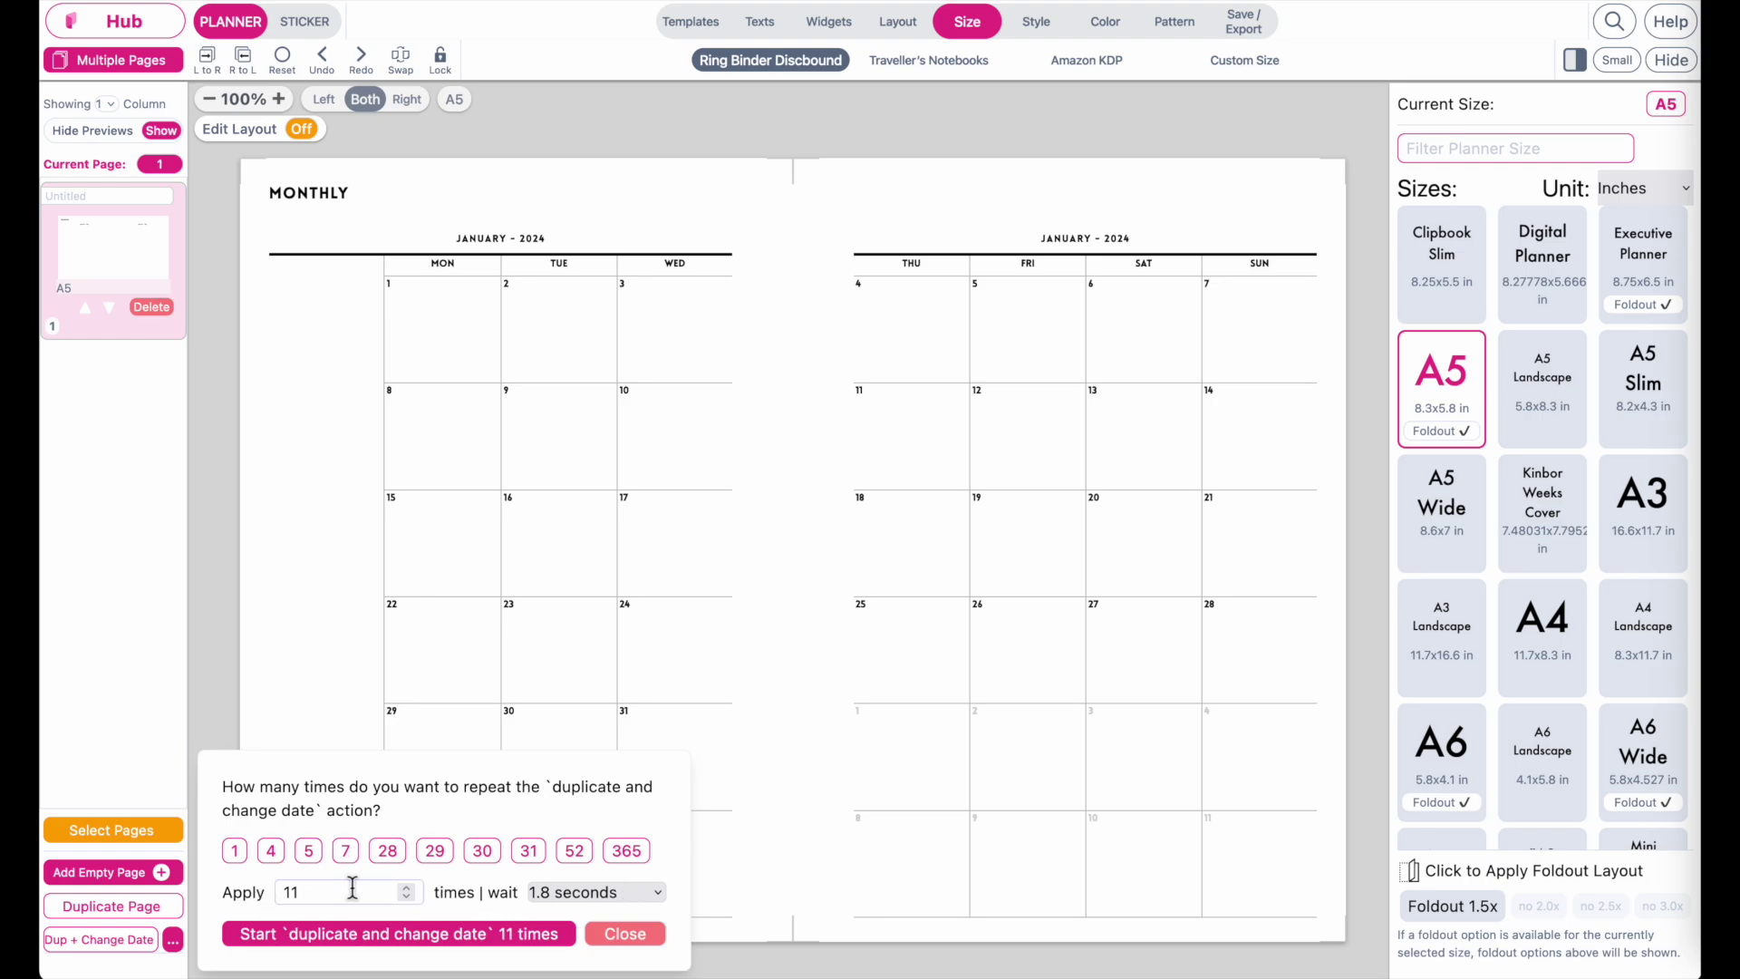
click(621, 891)
click(591, 638)
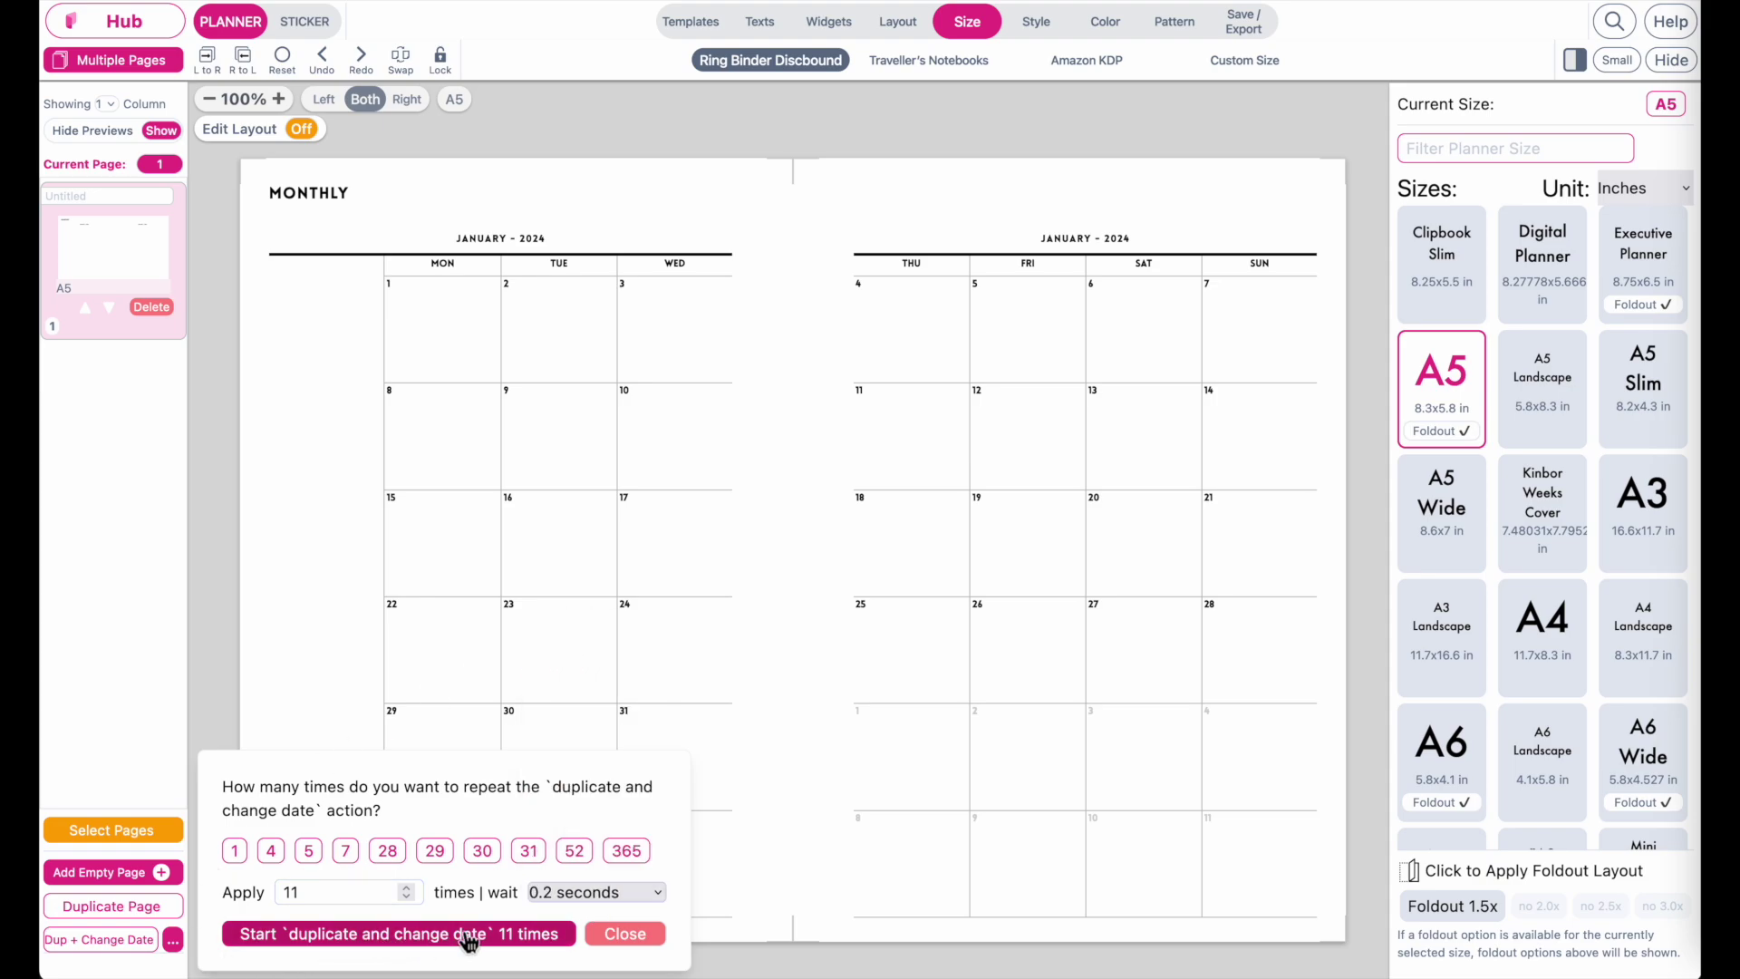
click(516, 943)
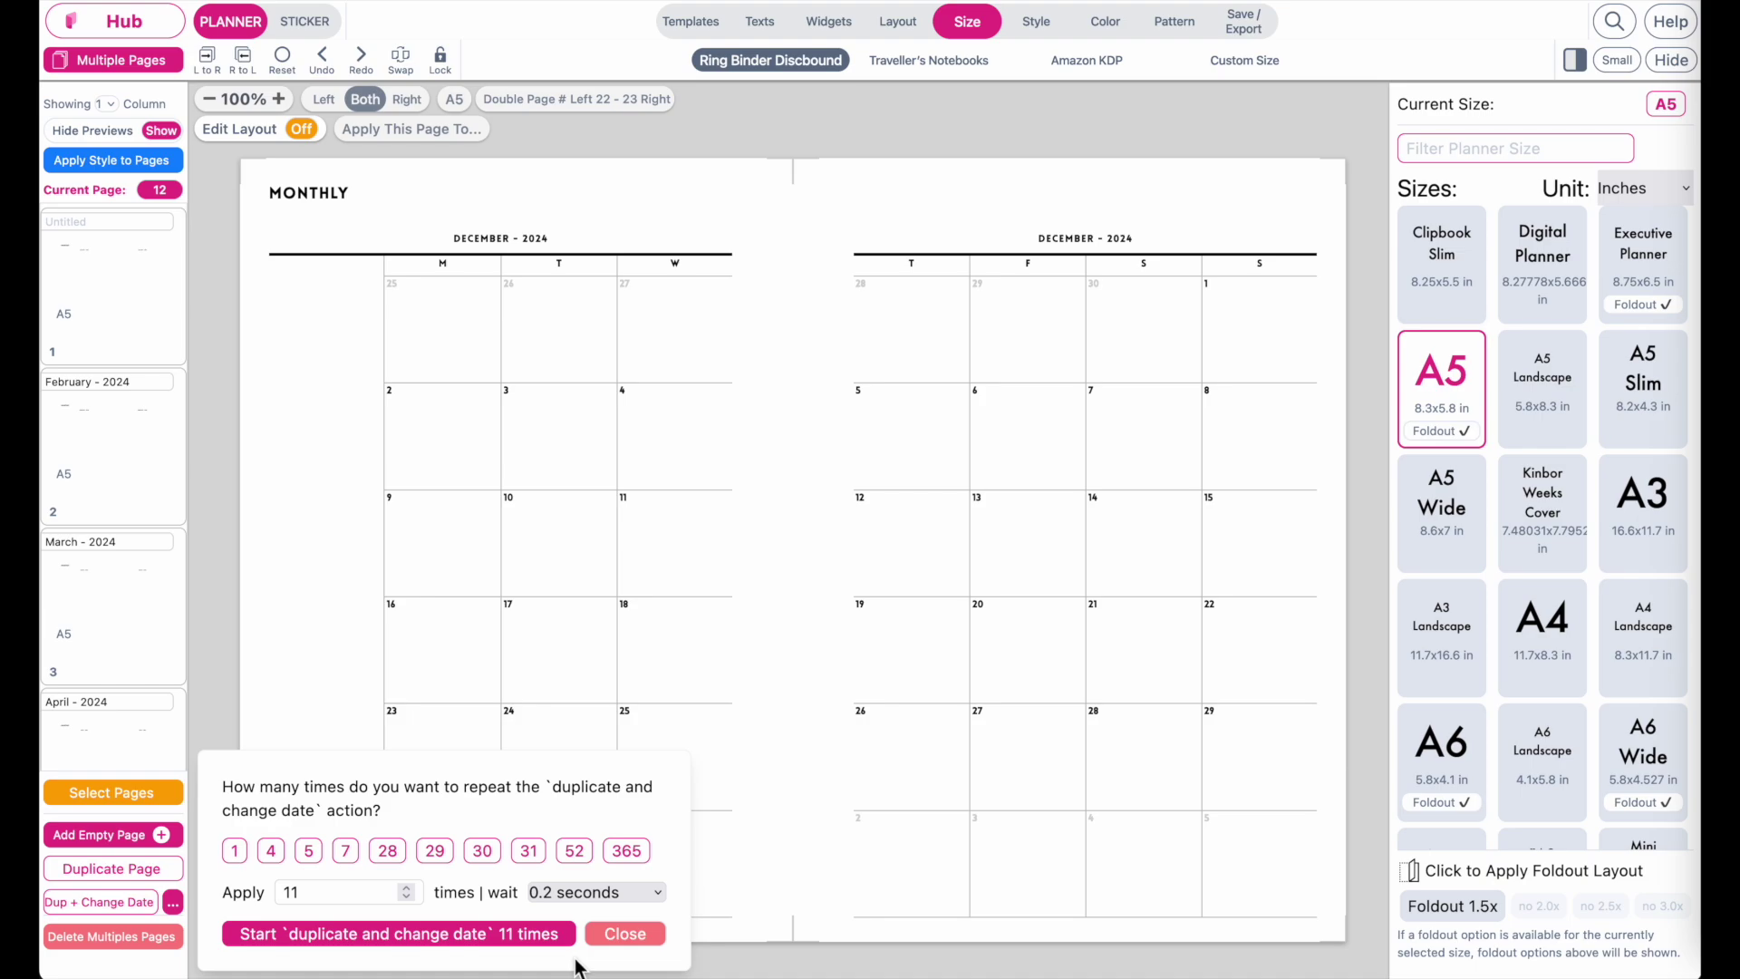
Step: Change the wait between repeats from 0.2 to 2 seconds
click(645, 894)
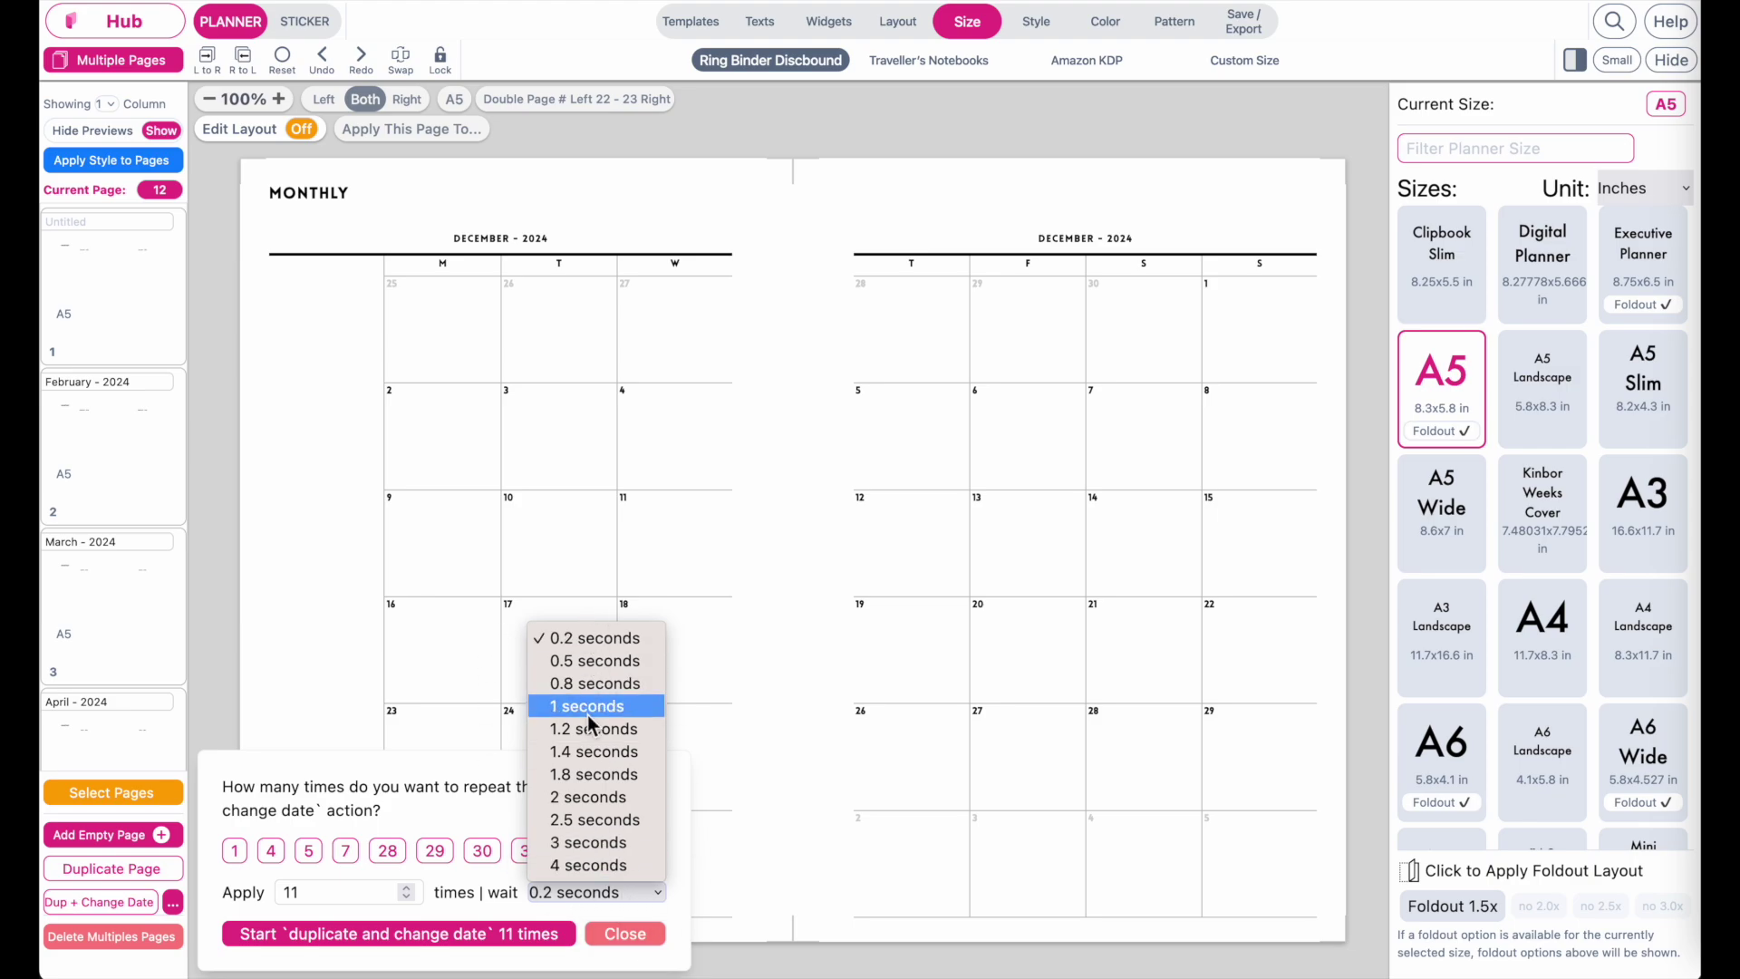
click(463, 888)
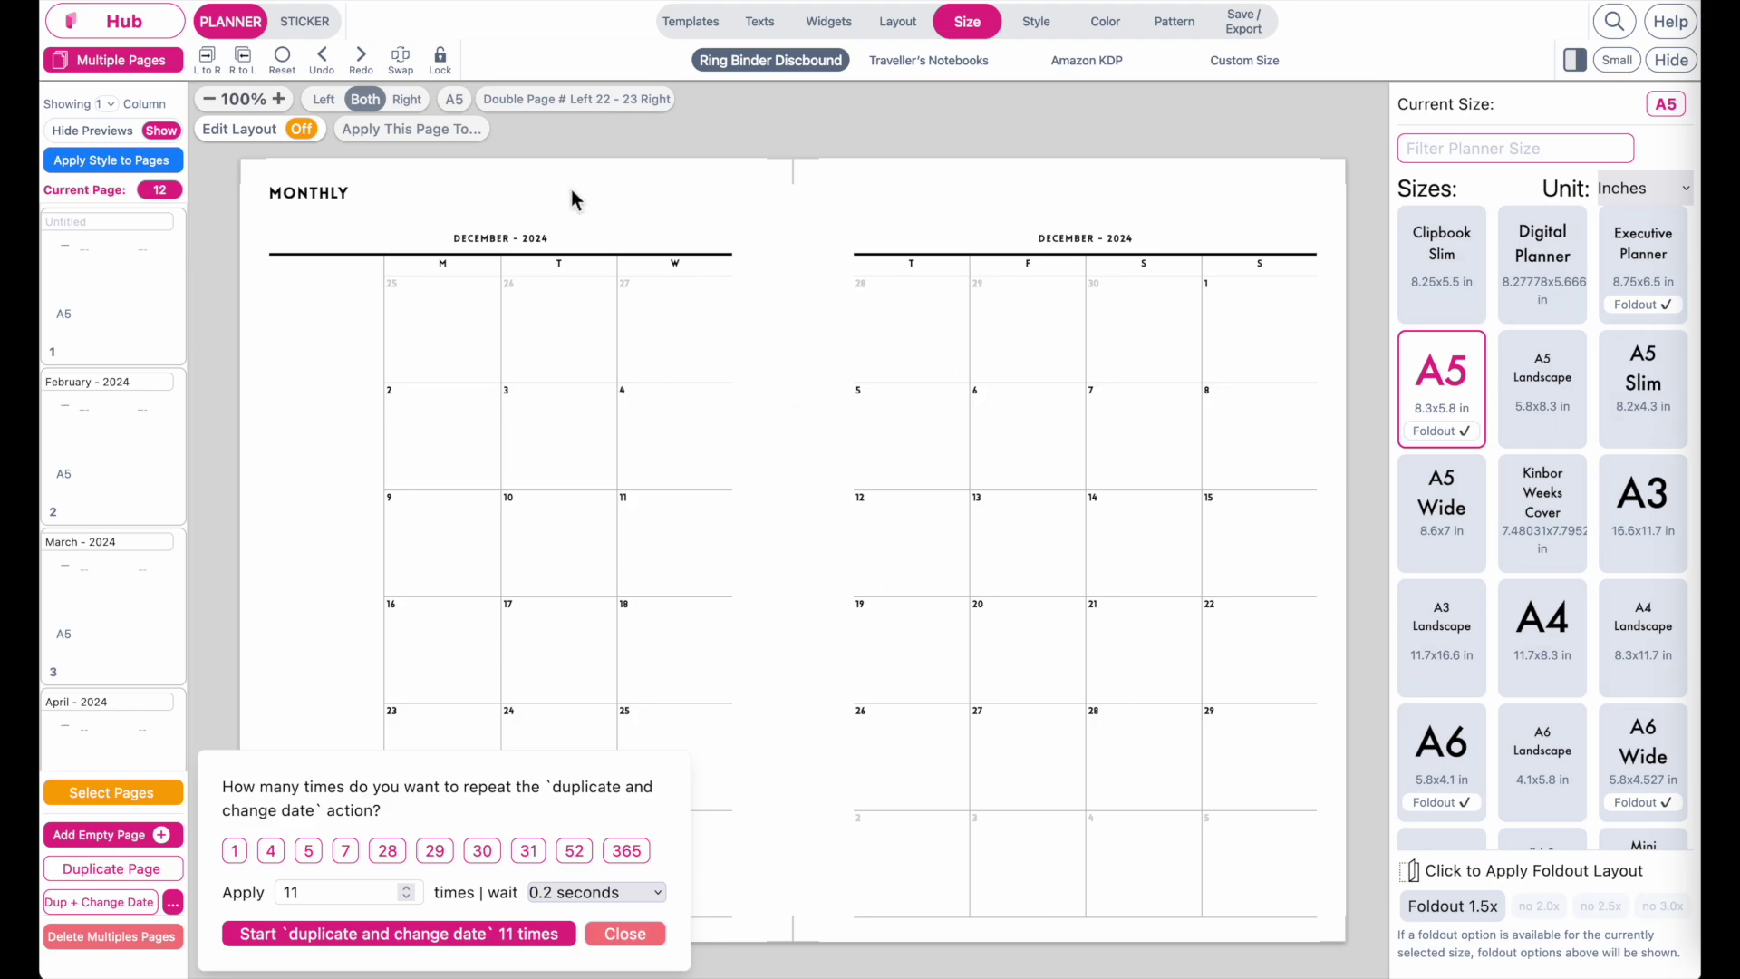
click(607, 895)
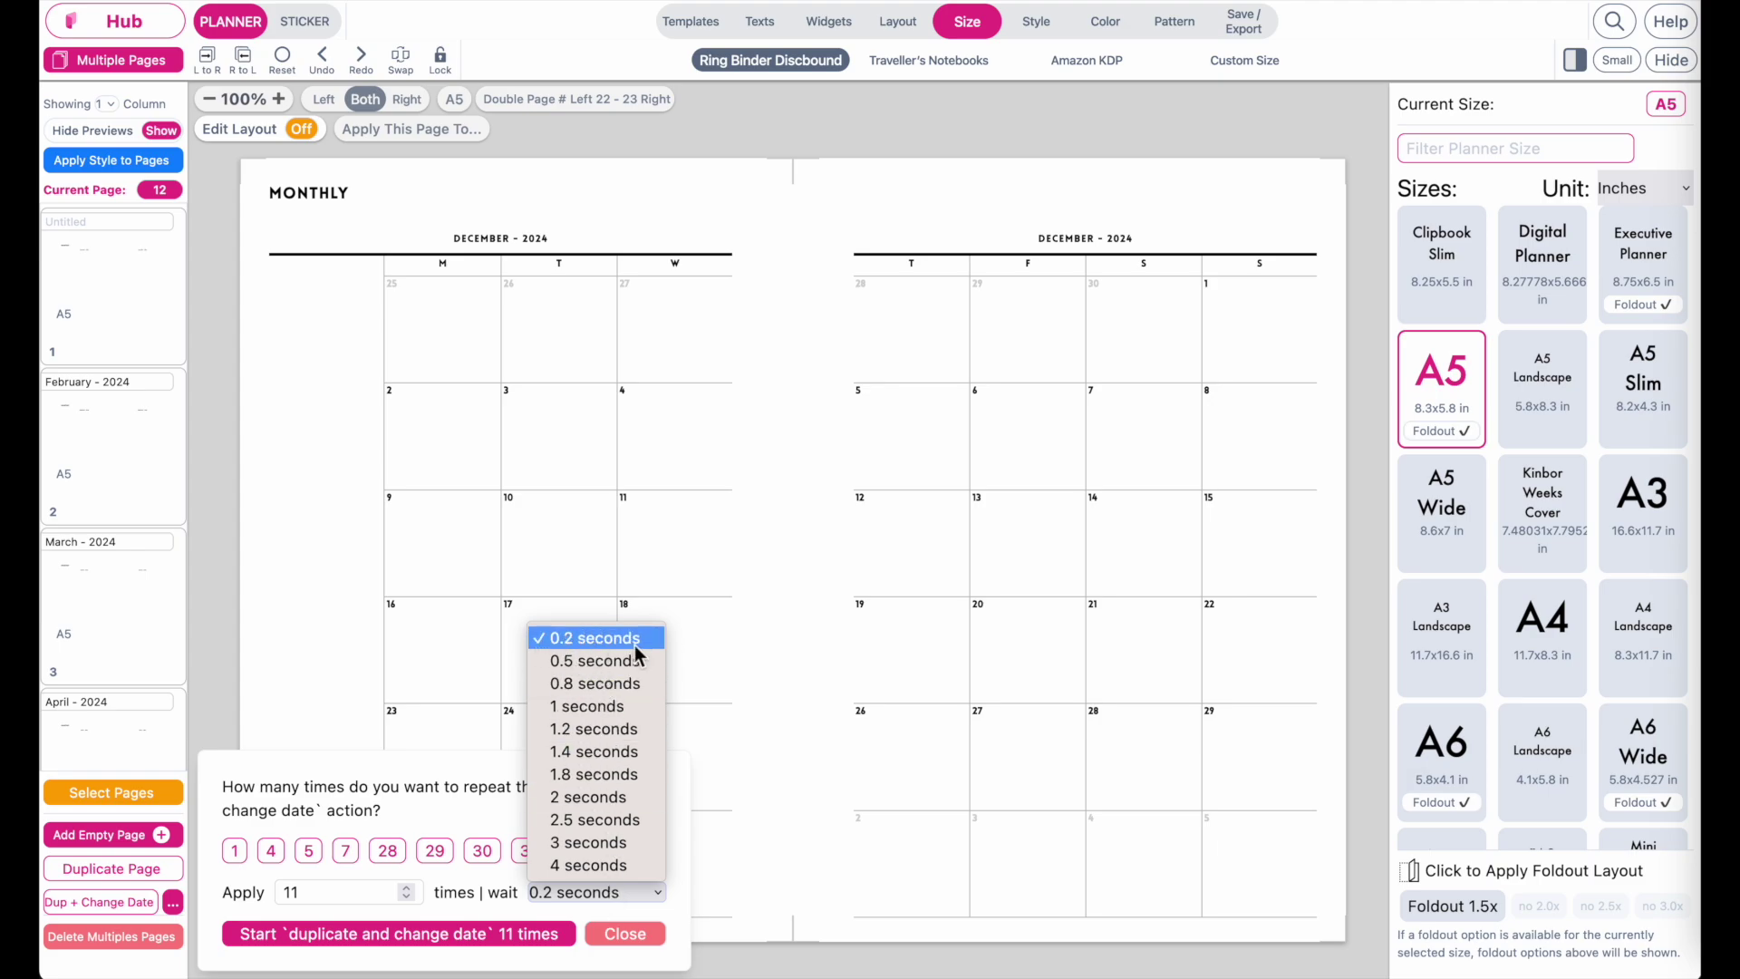
click(468, 904)
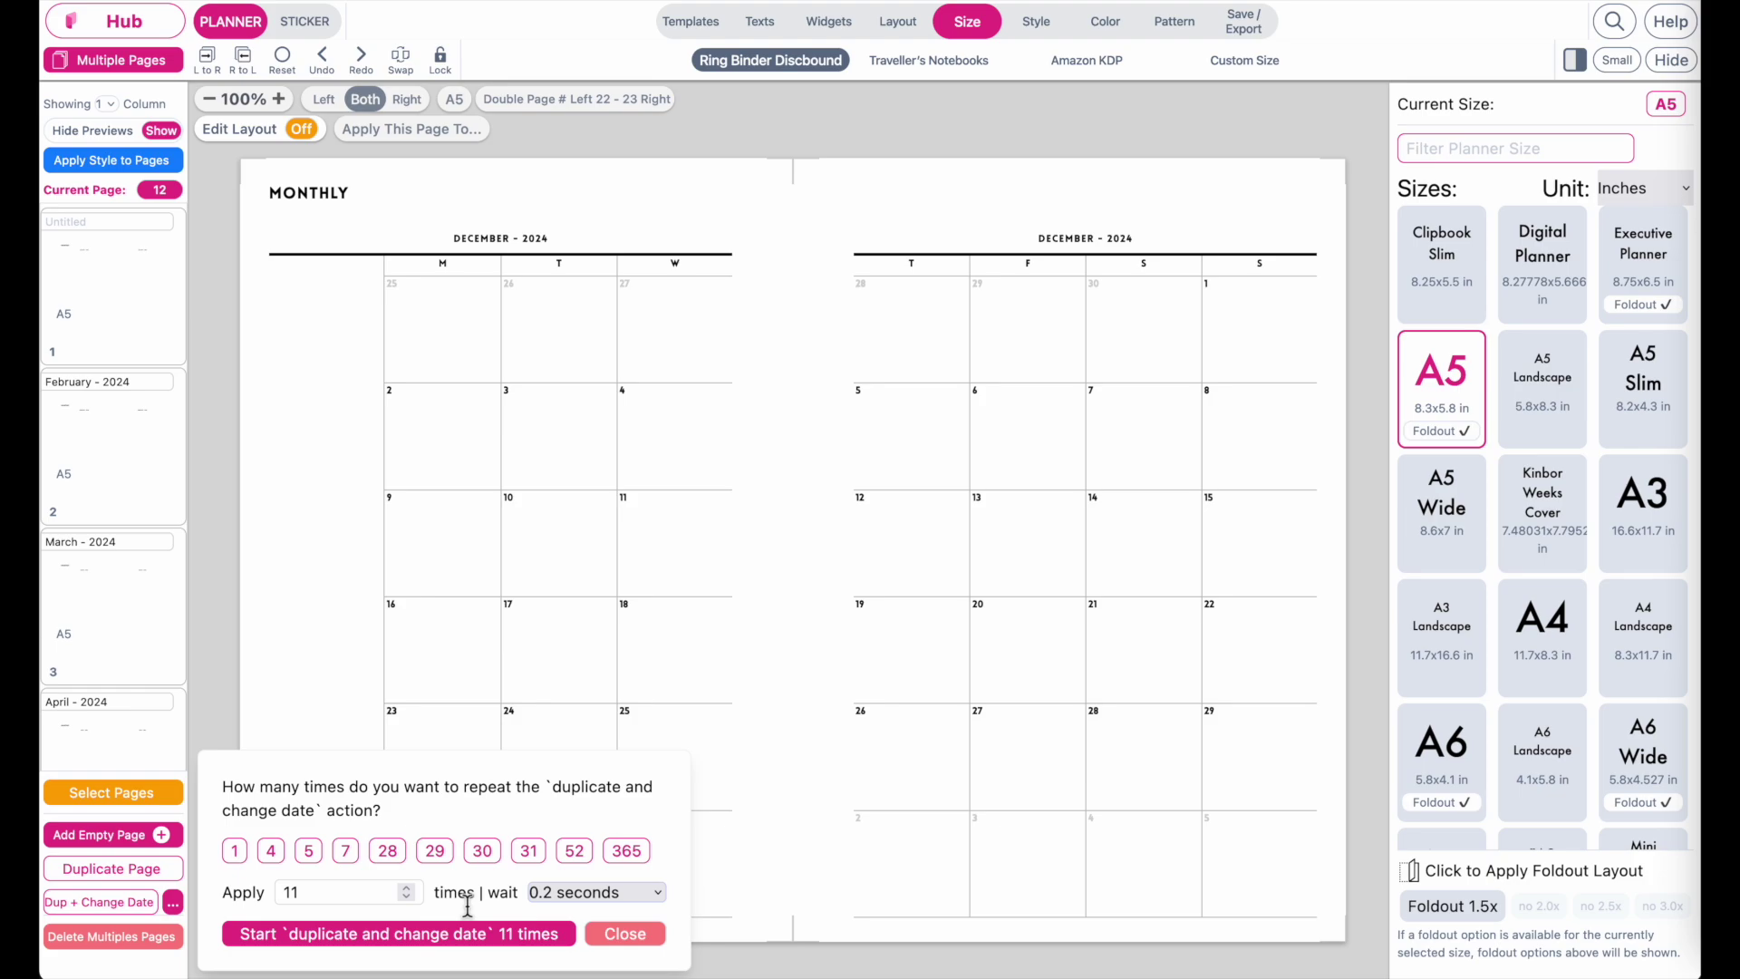
click(578, 892)
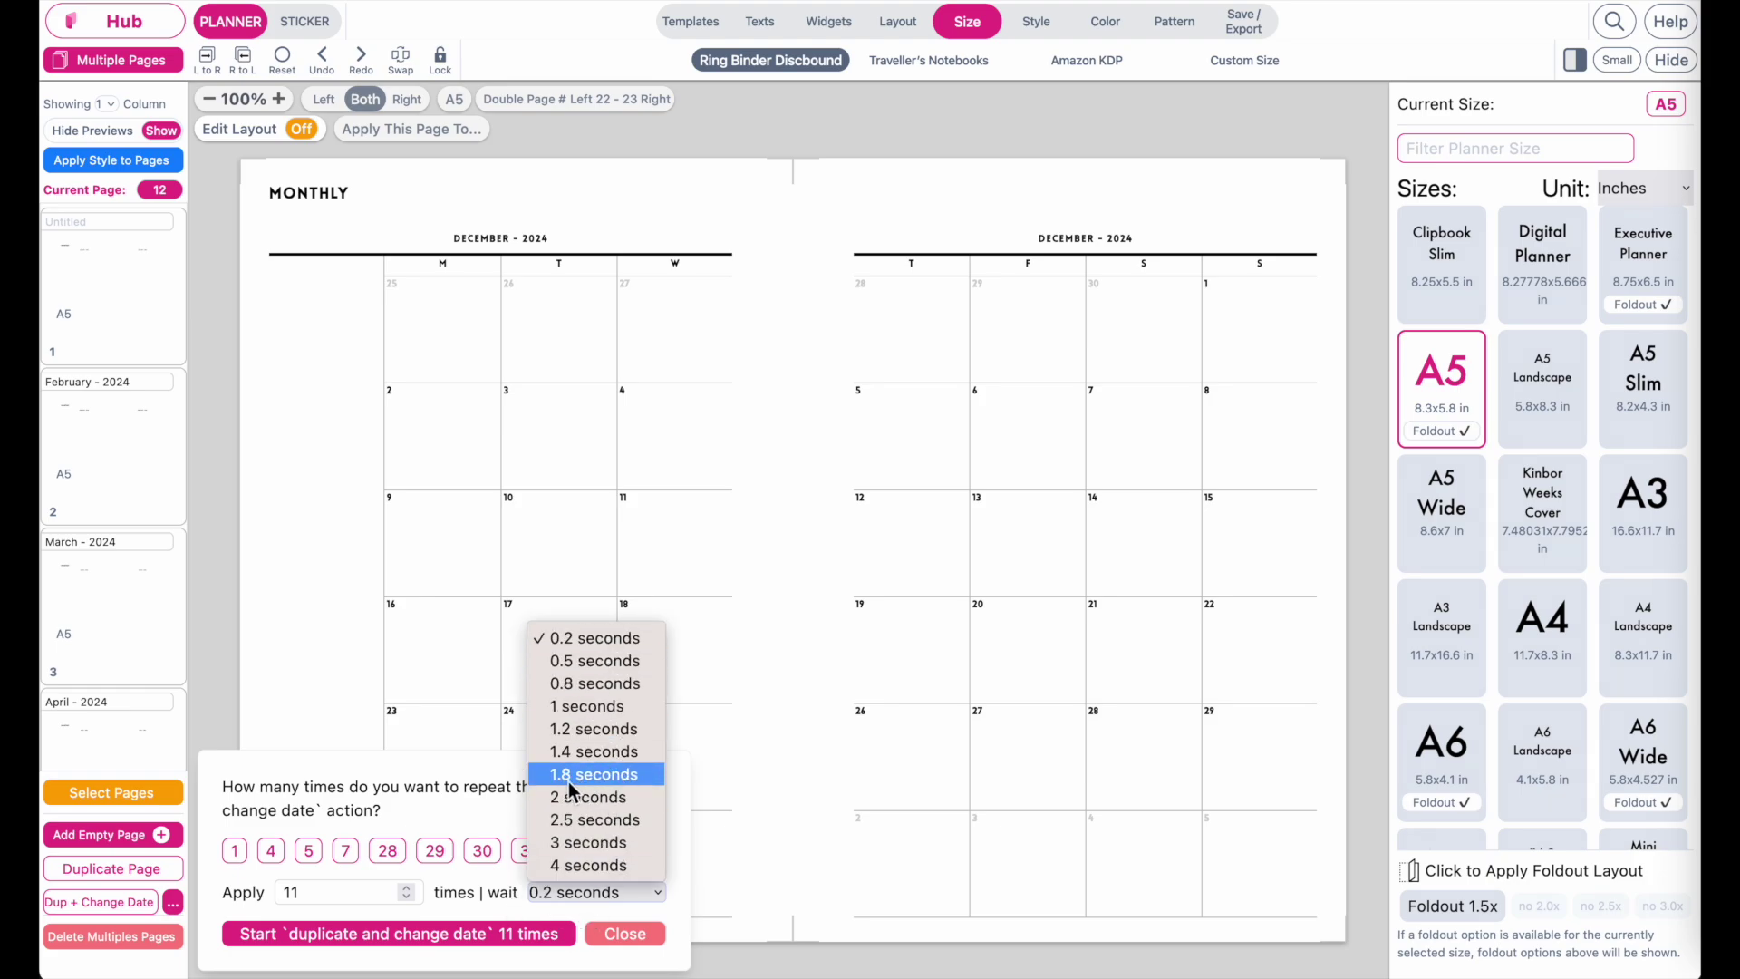
click(596, 799)
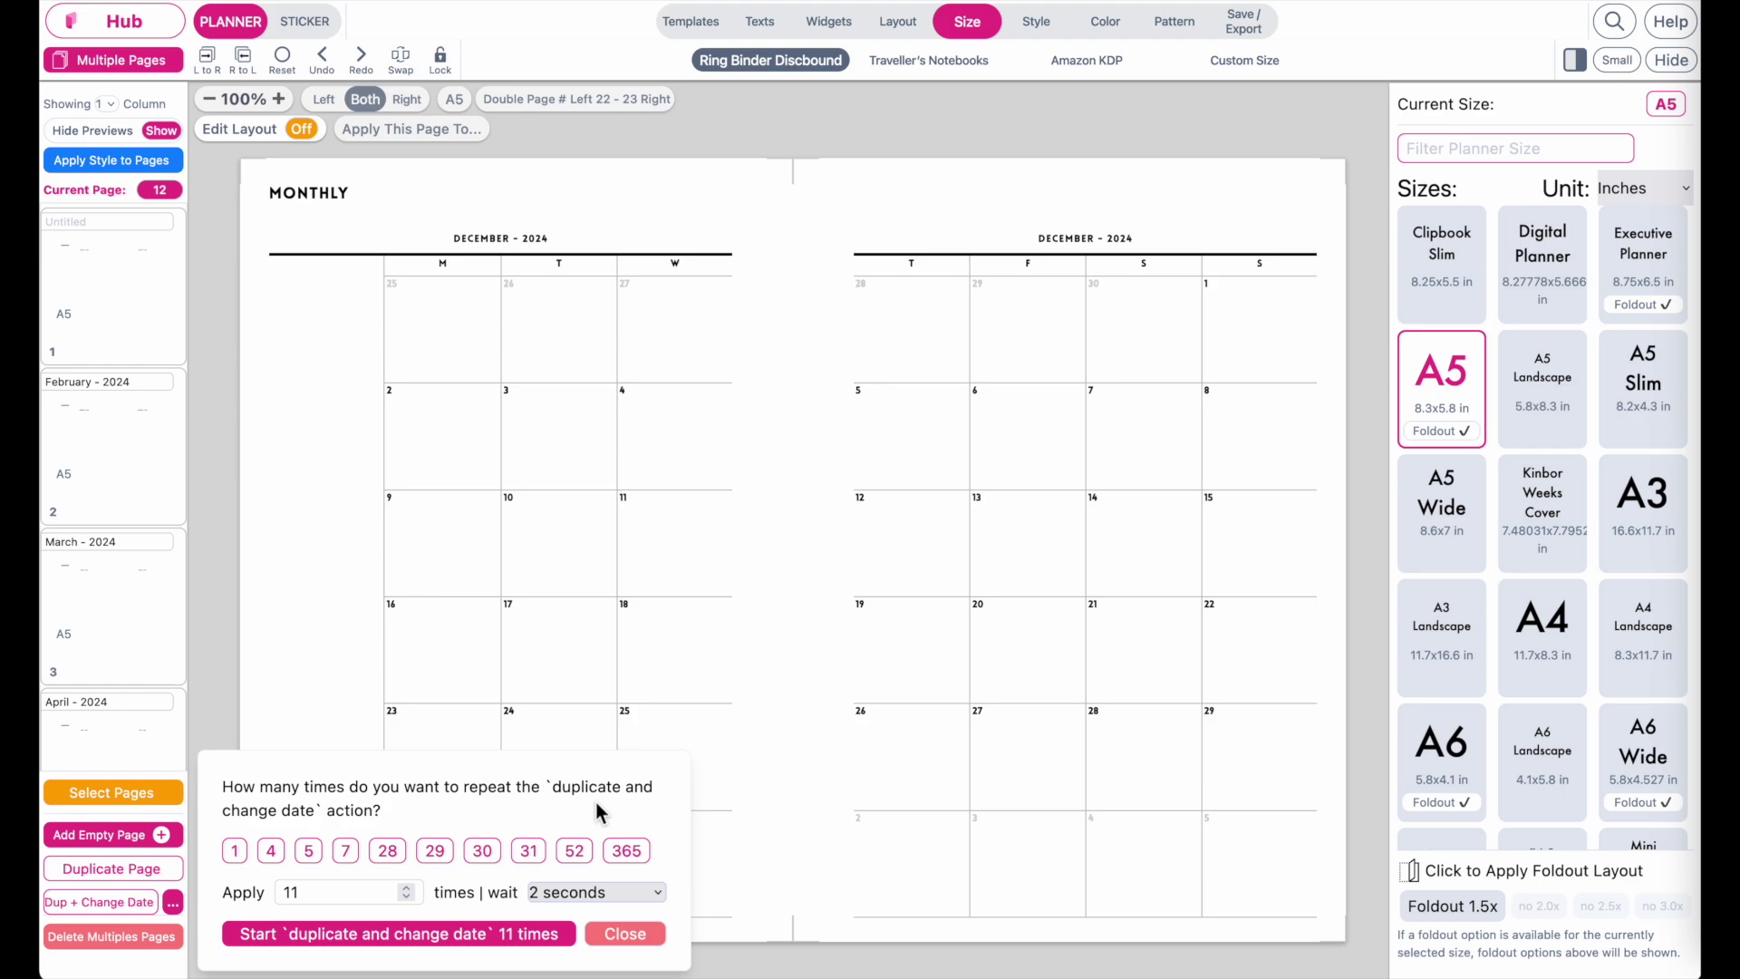
Step: Start another 11-repeat batch at 2-second waits and stop it at September 2025
click(516, 934)
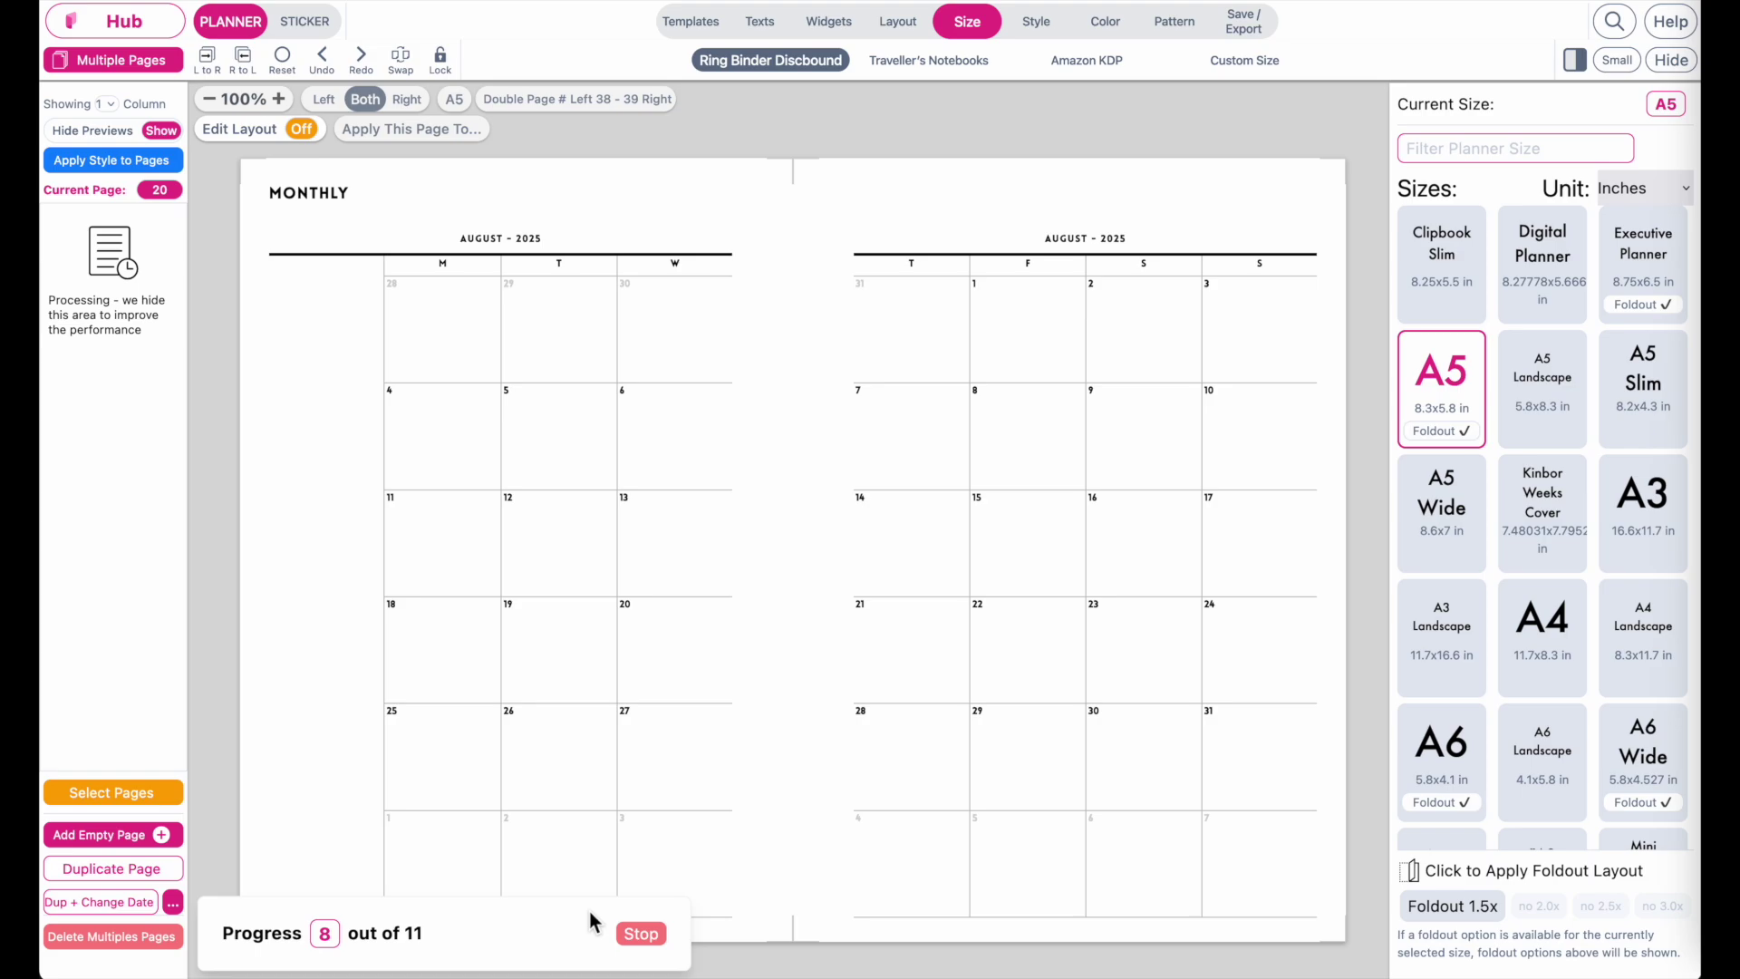
click(652, 940)
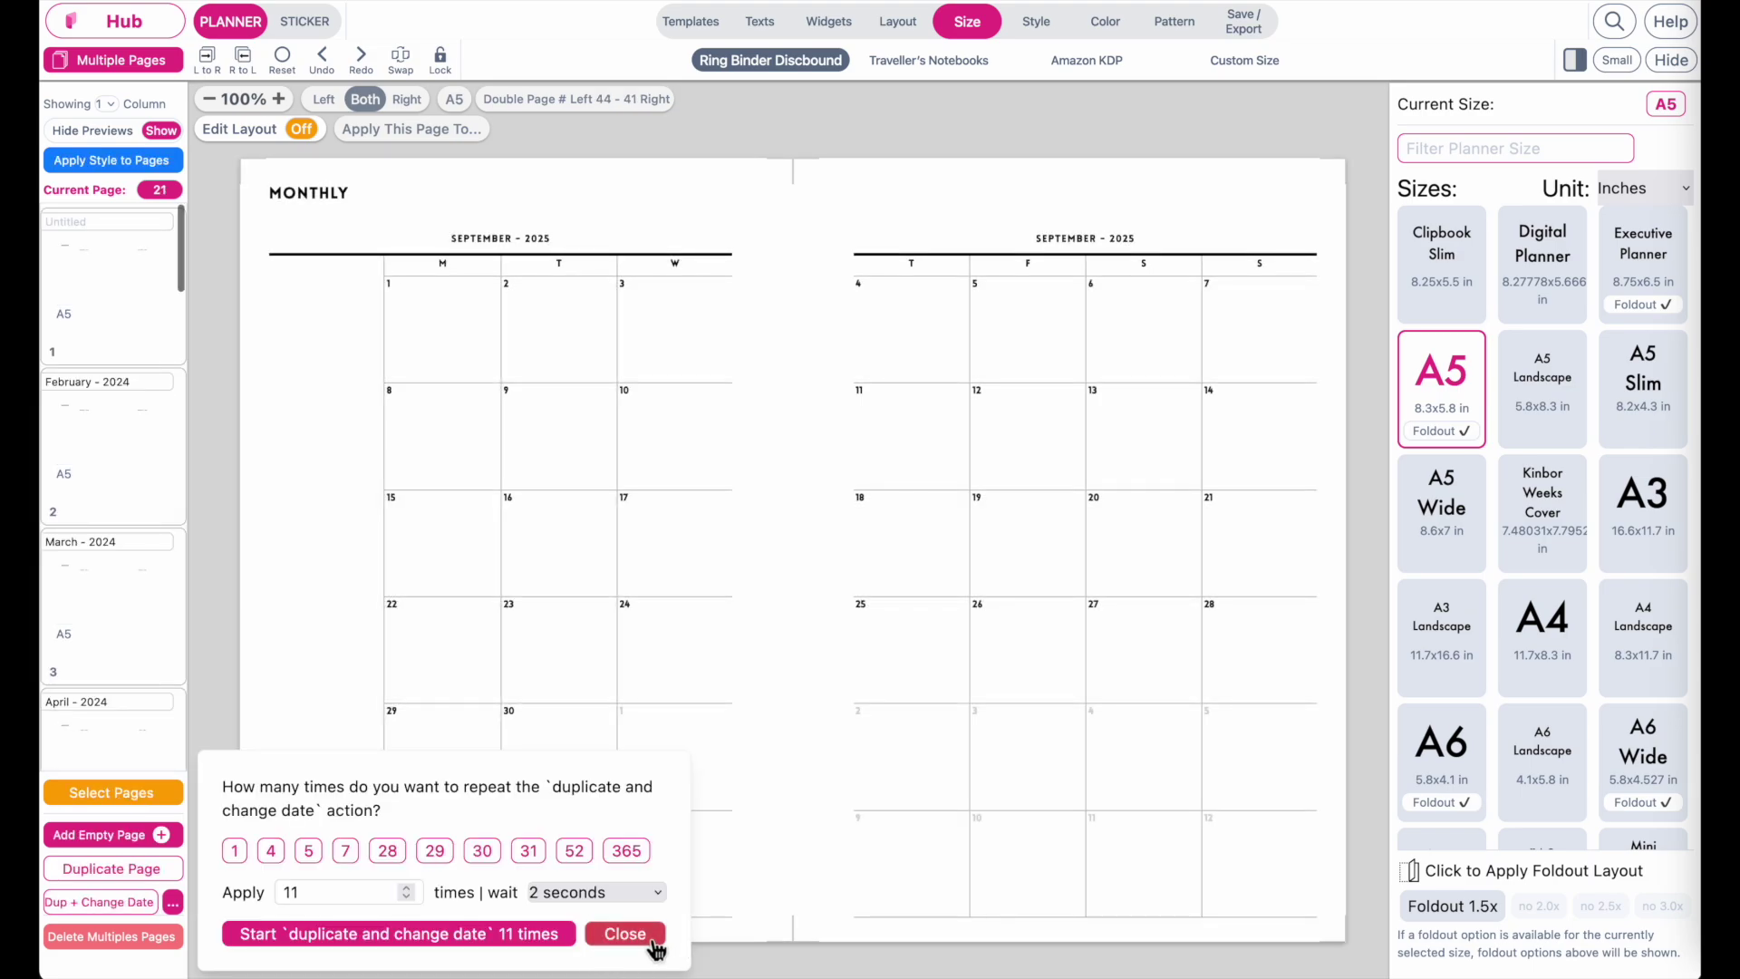
Step: Set the wait back to 0.2 seconds and run another batch, stopping it at May 2026
click(652, 893)
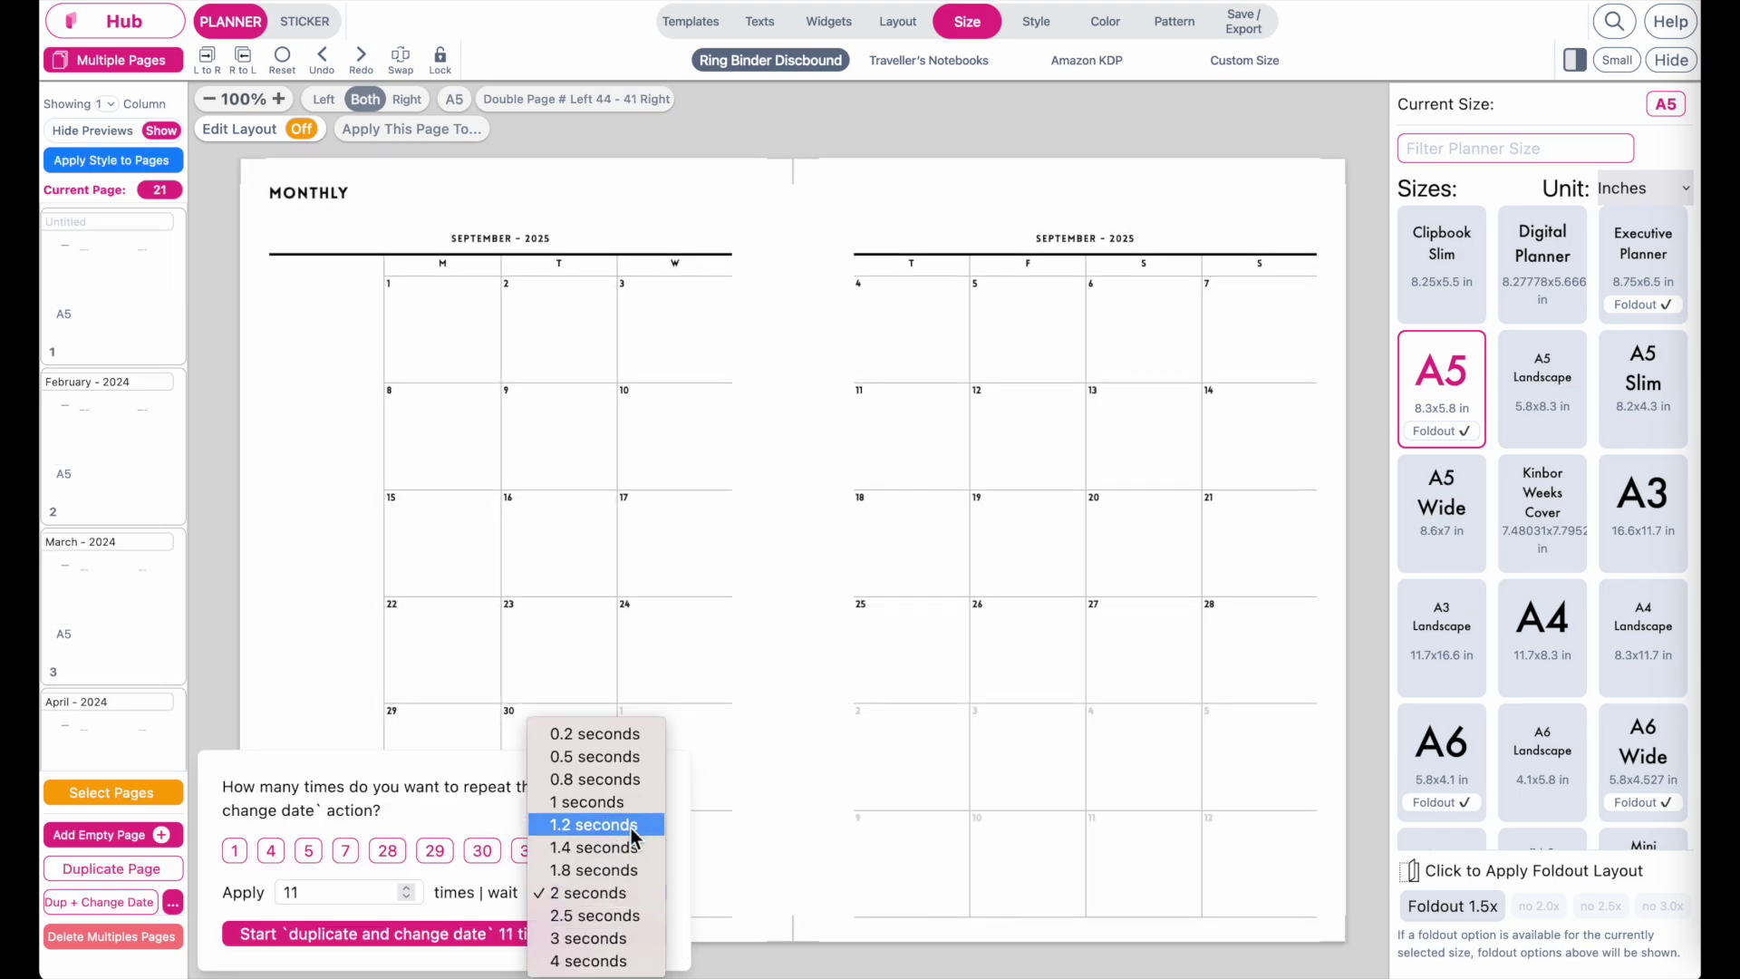
click(628, 738)
click(431, 934)
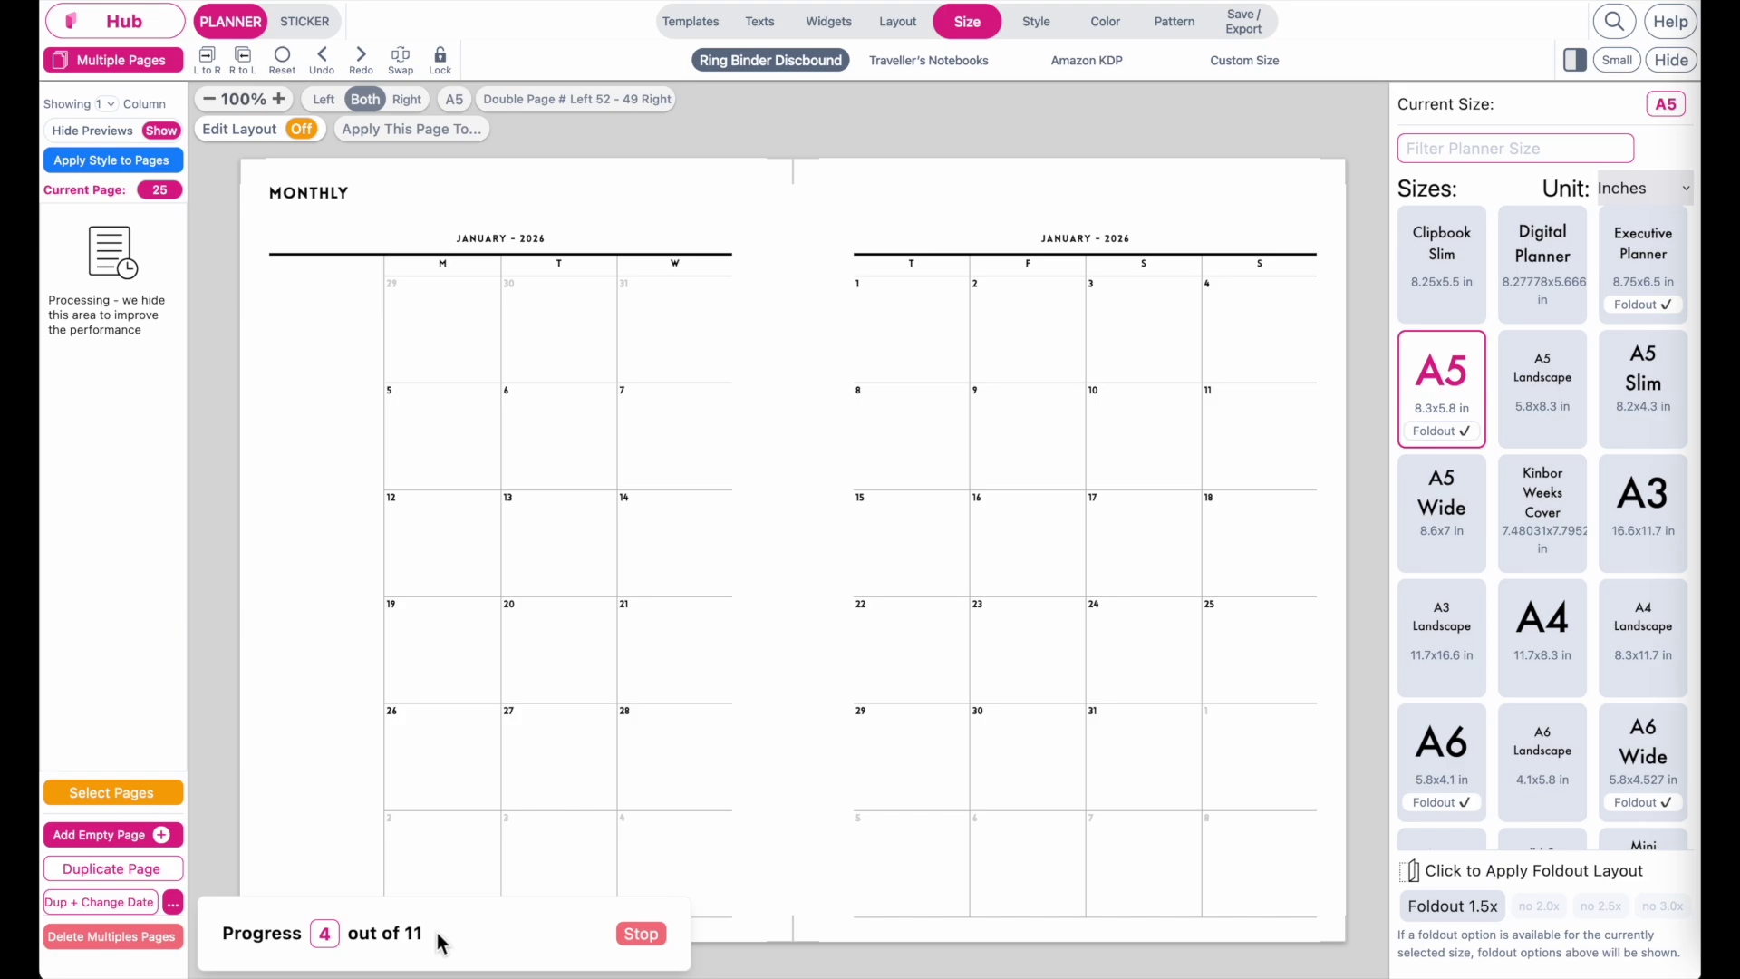
click(638, 934)
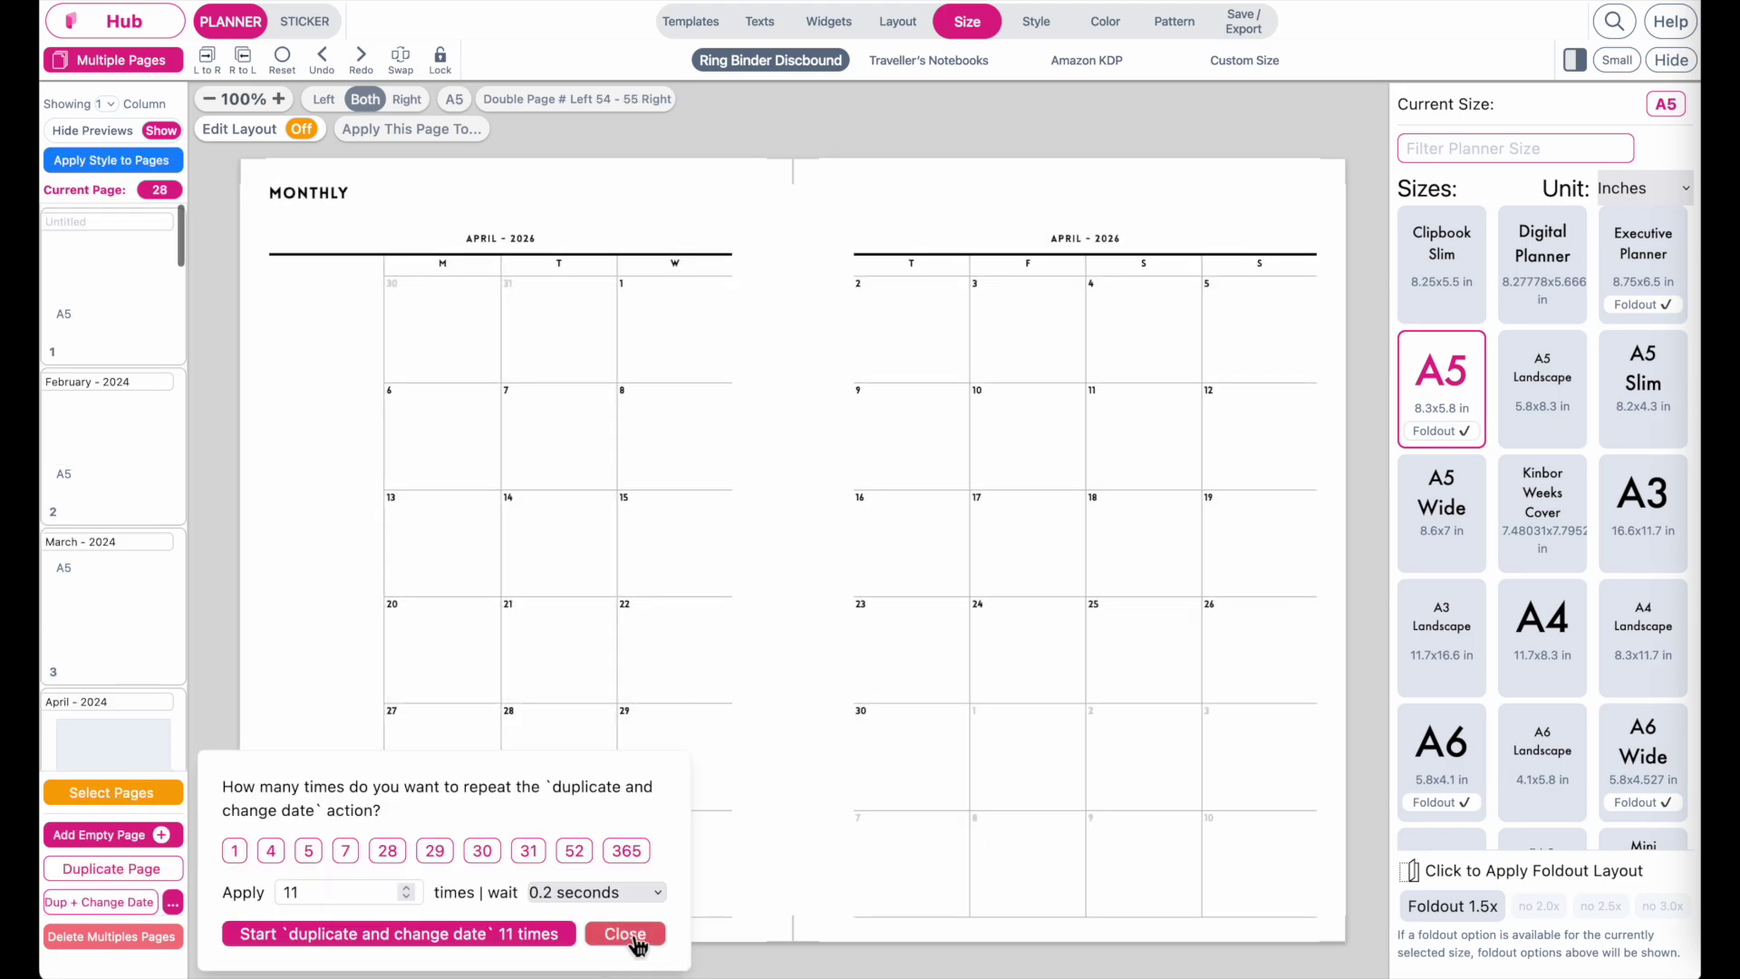
Step: Close the repeat dialog, leaving the wait at 0.2 seconds
click(594, 893)
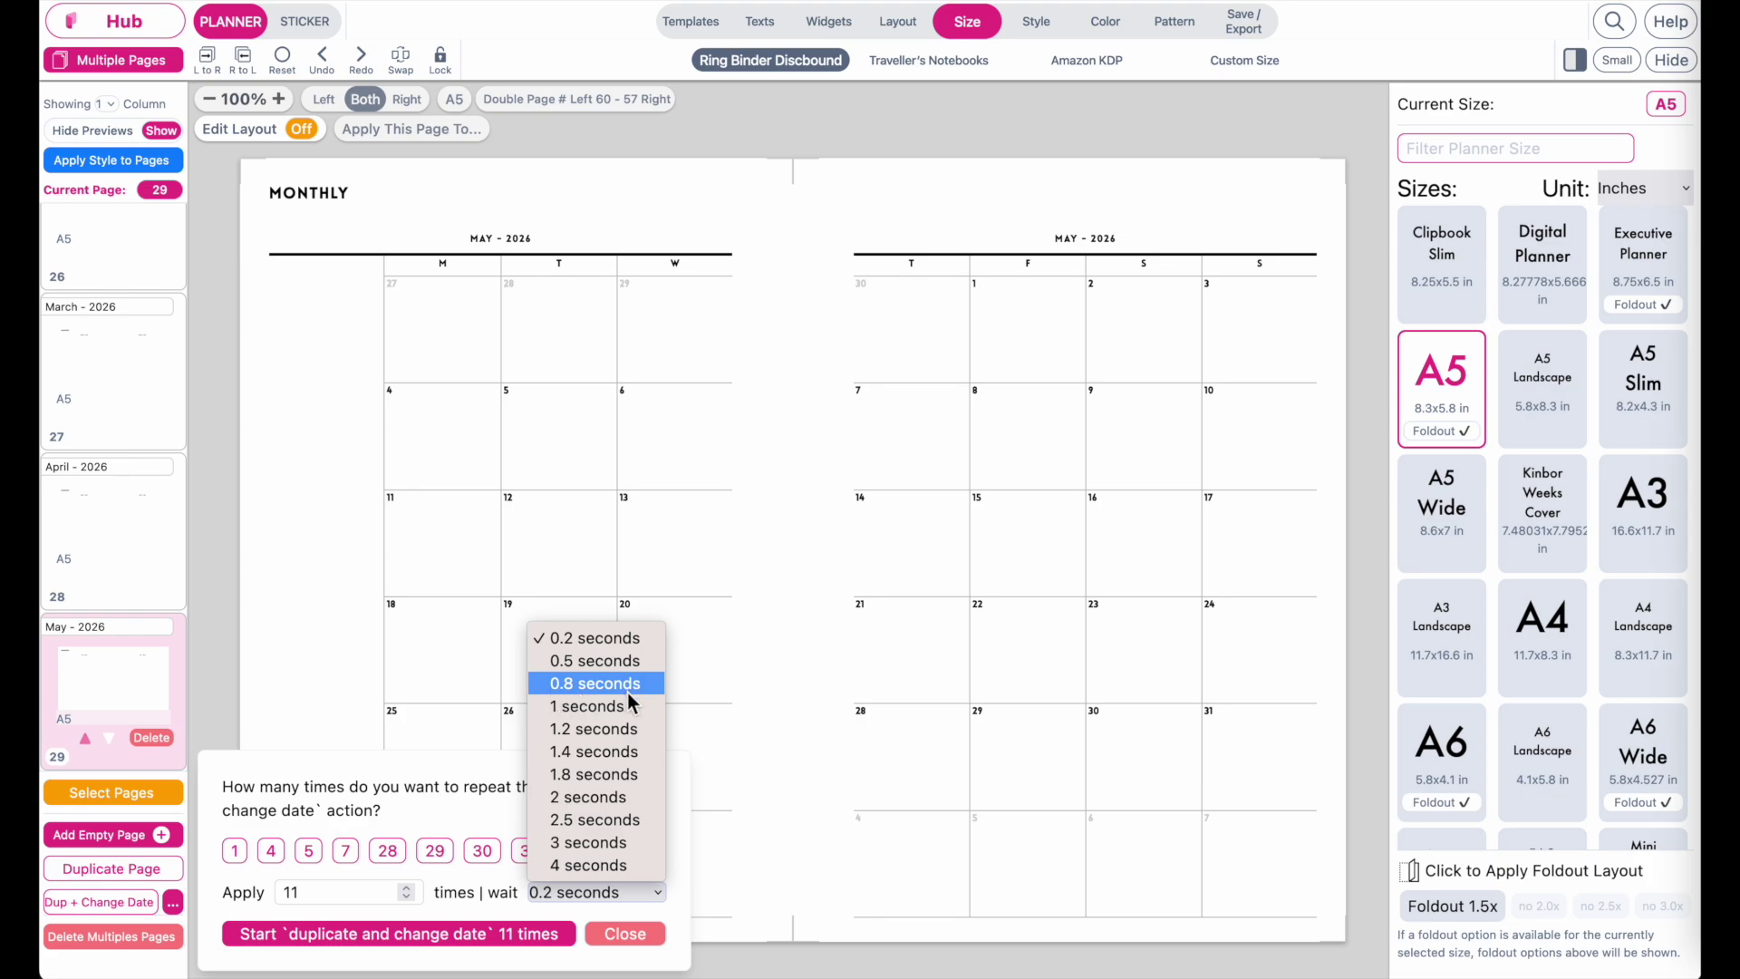
click(652, 941)
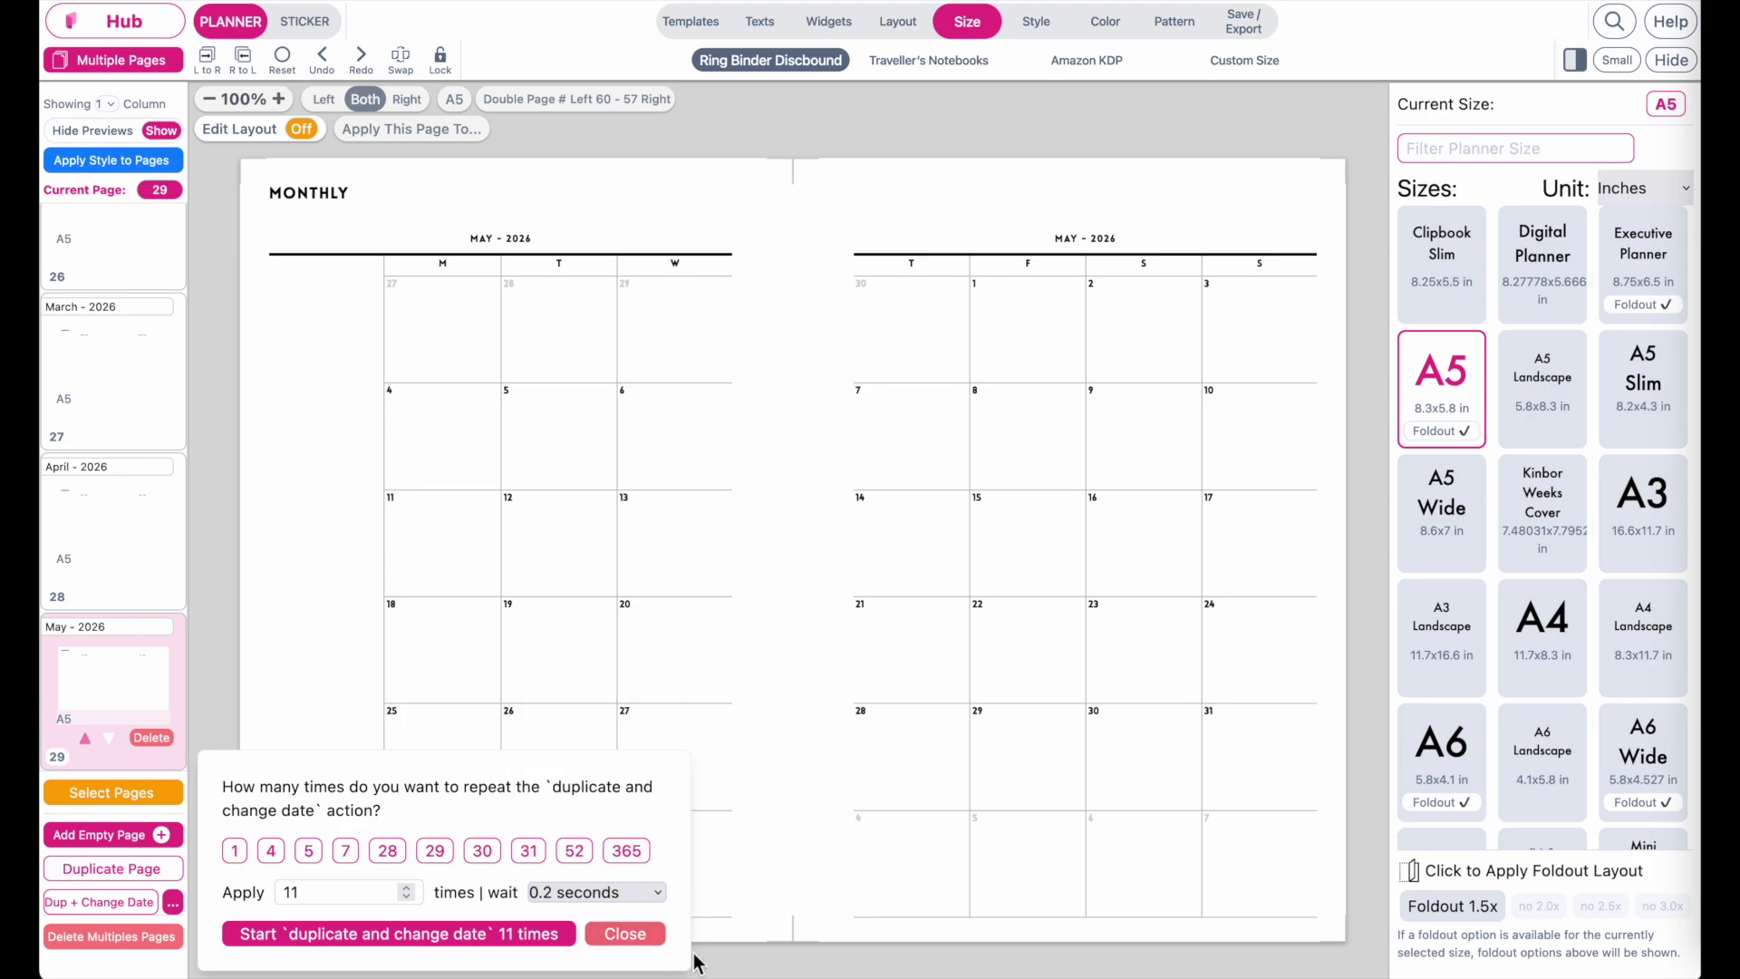
click(648, 941)
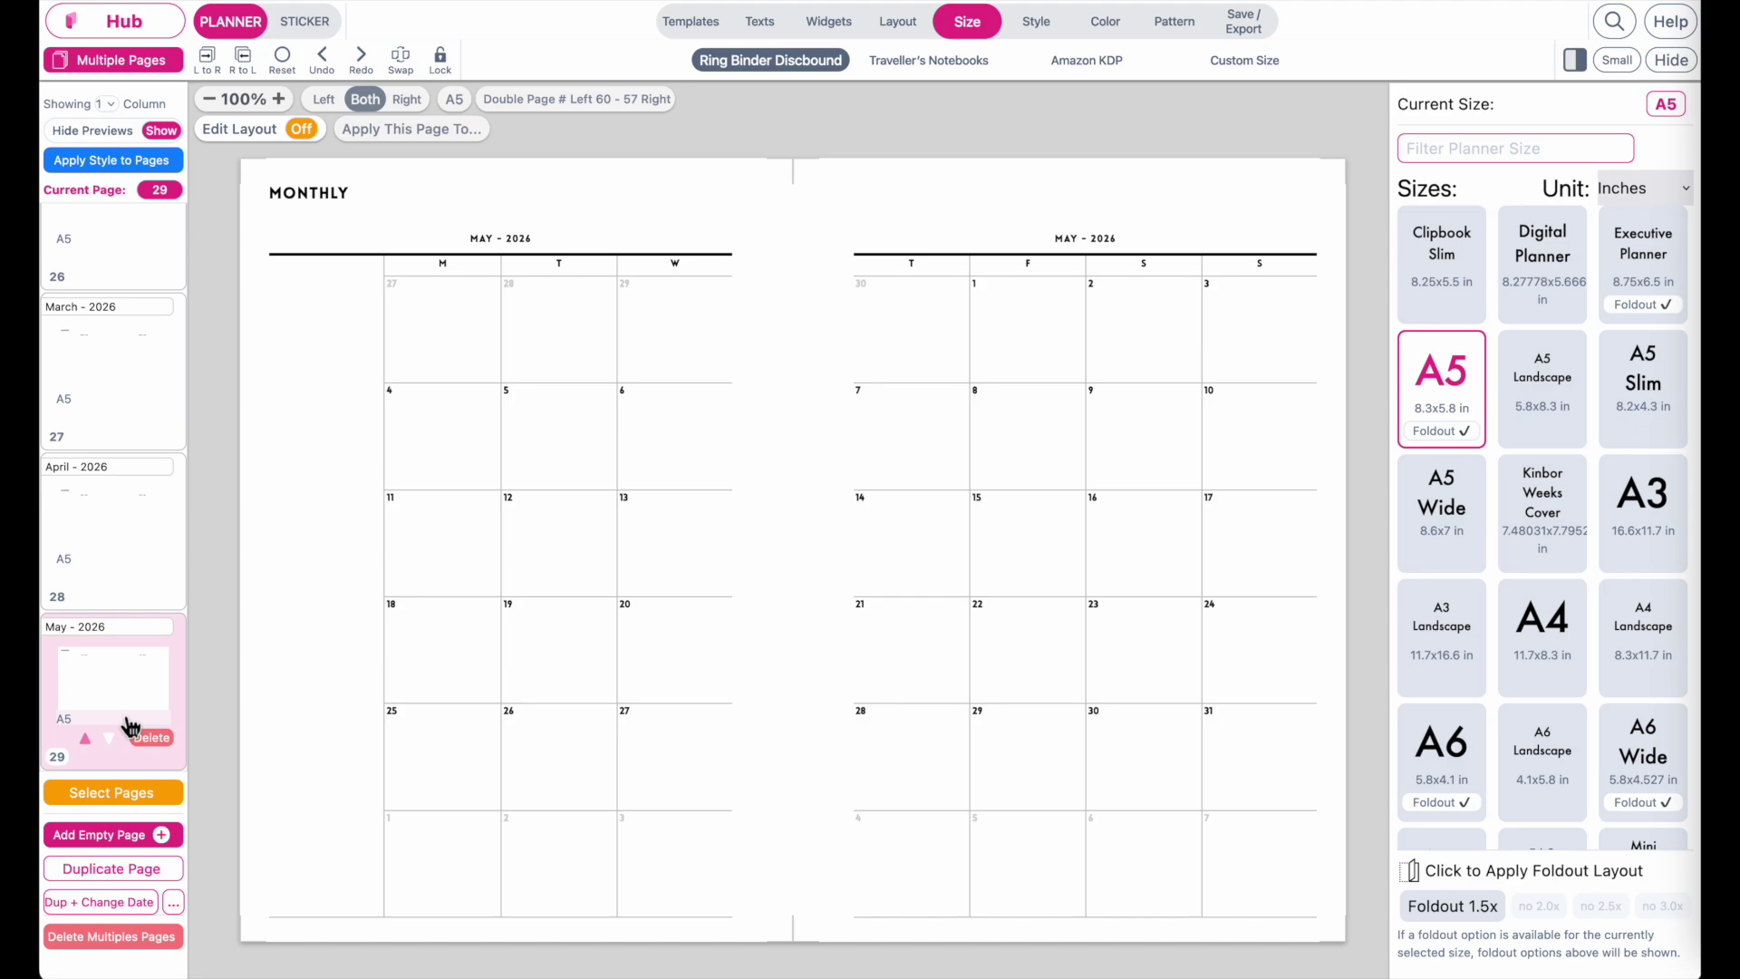
Step: Replace page 29 with the Starter Weekly DATED weekly layout starting Monday 1 January 2024
click(690, 20)
click(1558, 112)
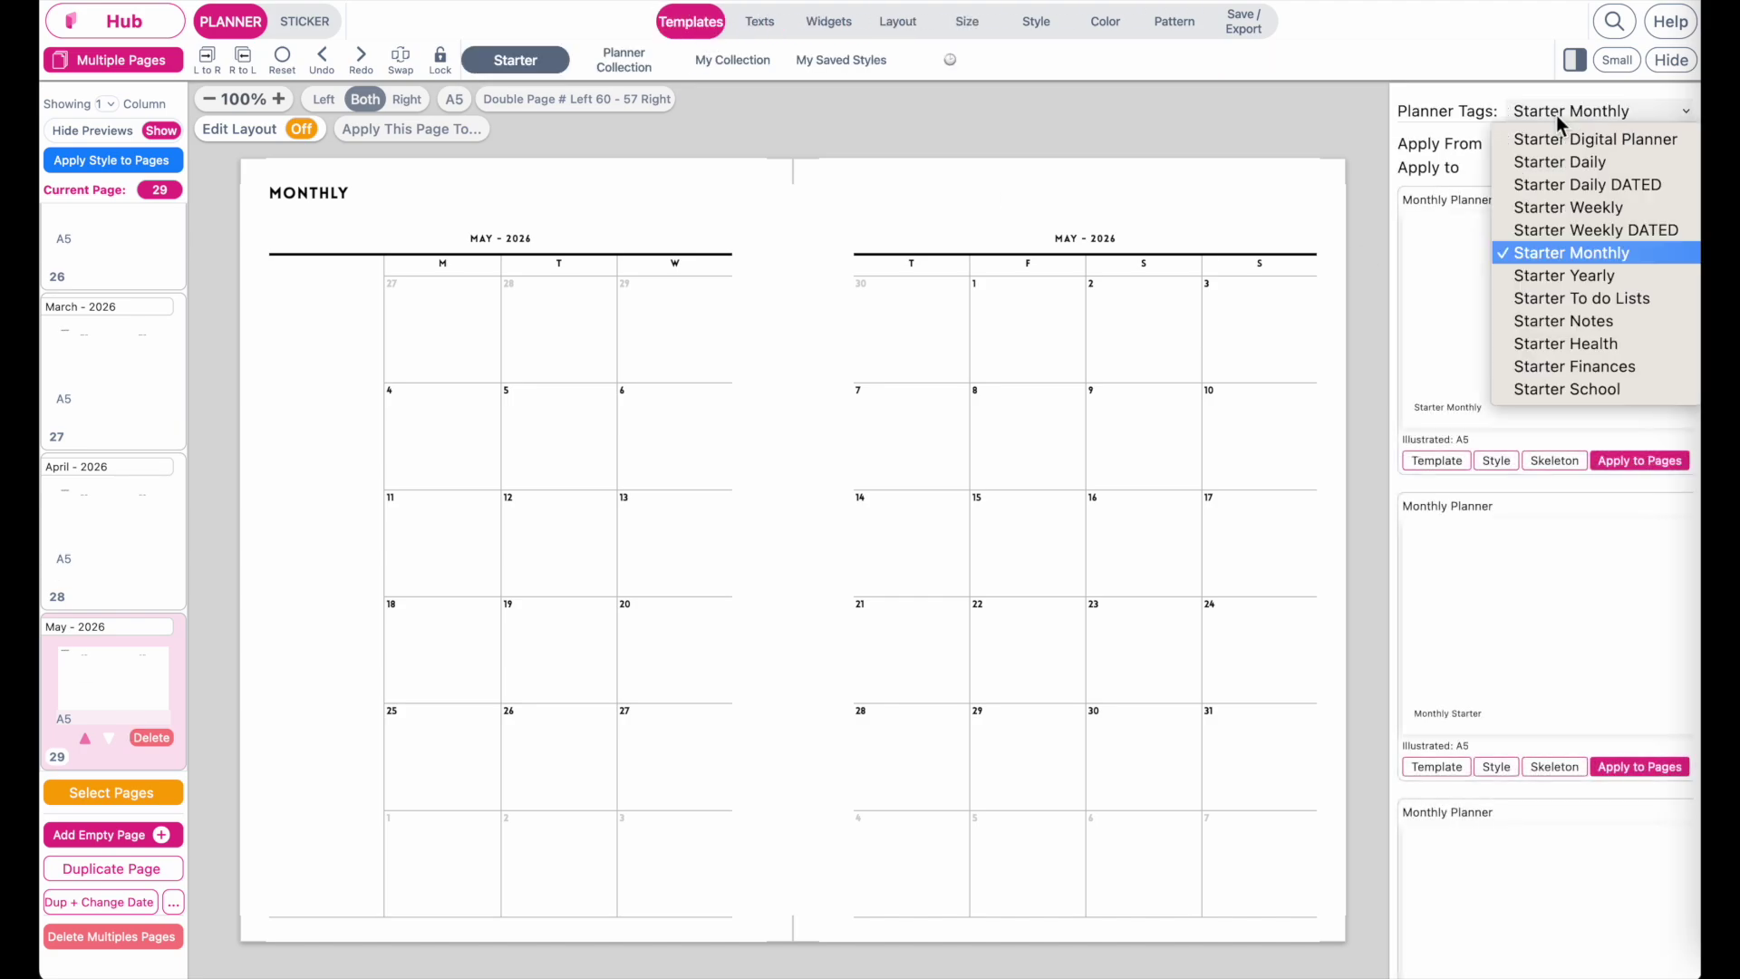
click(1560, 232)
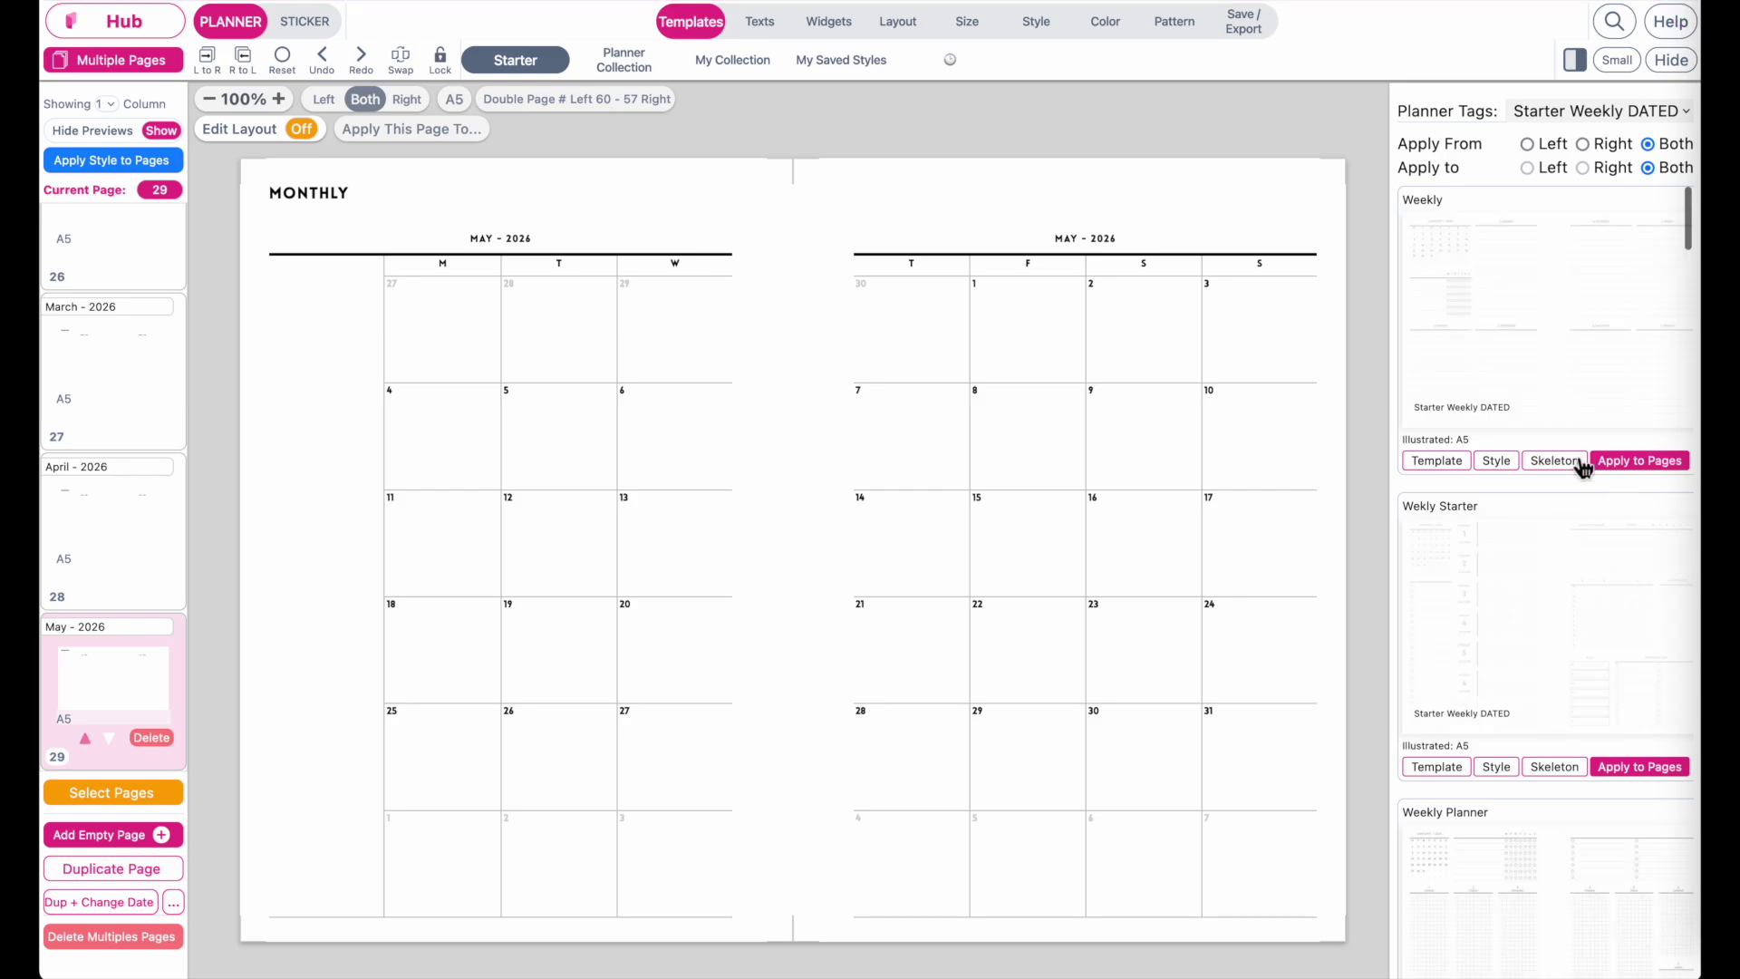
click(1578, 462)
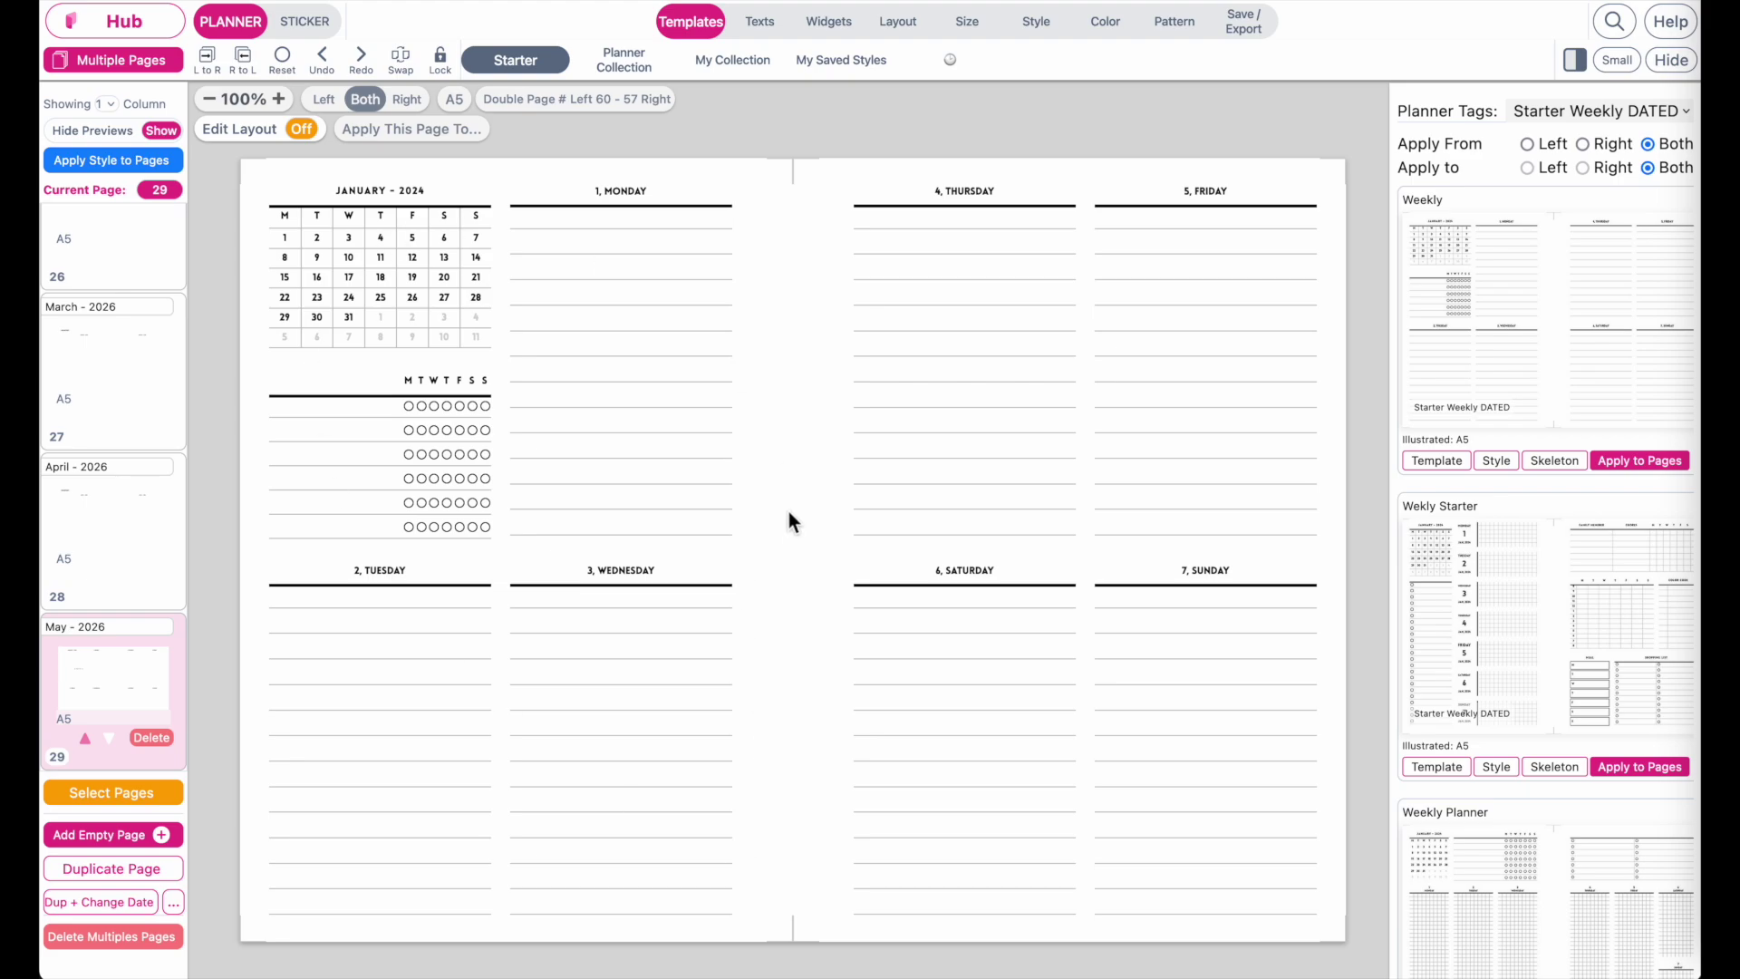
Step: Duplicate the weekly spread 52 times with advancing dates at 0.2-second waits
click(173, 902)
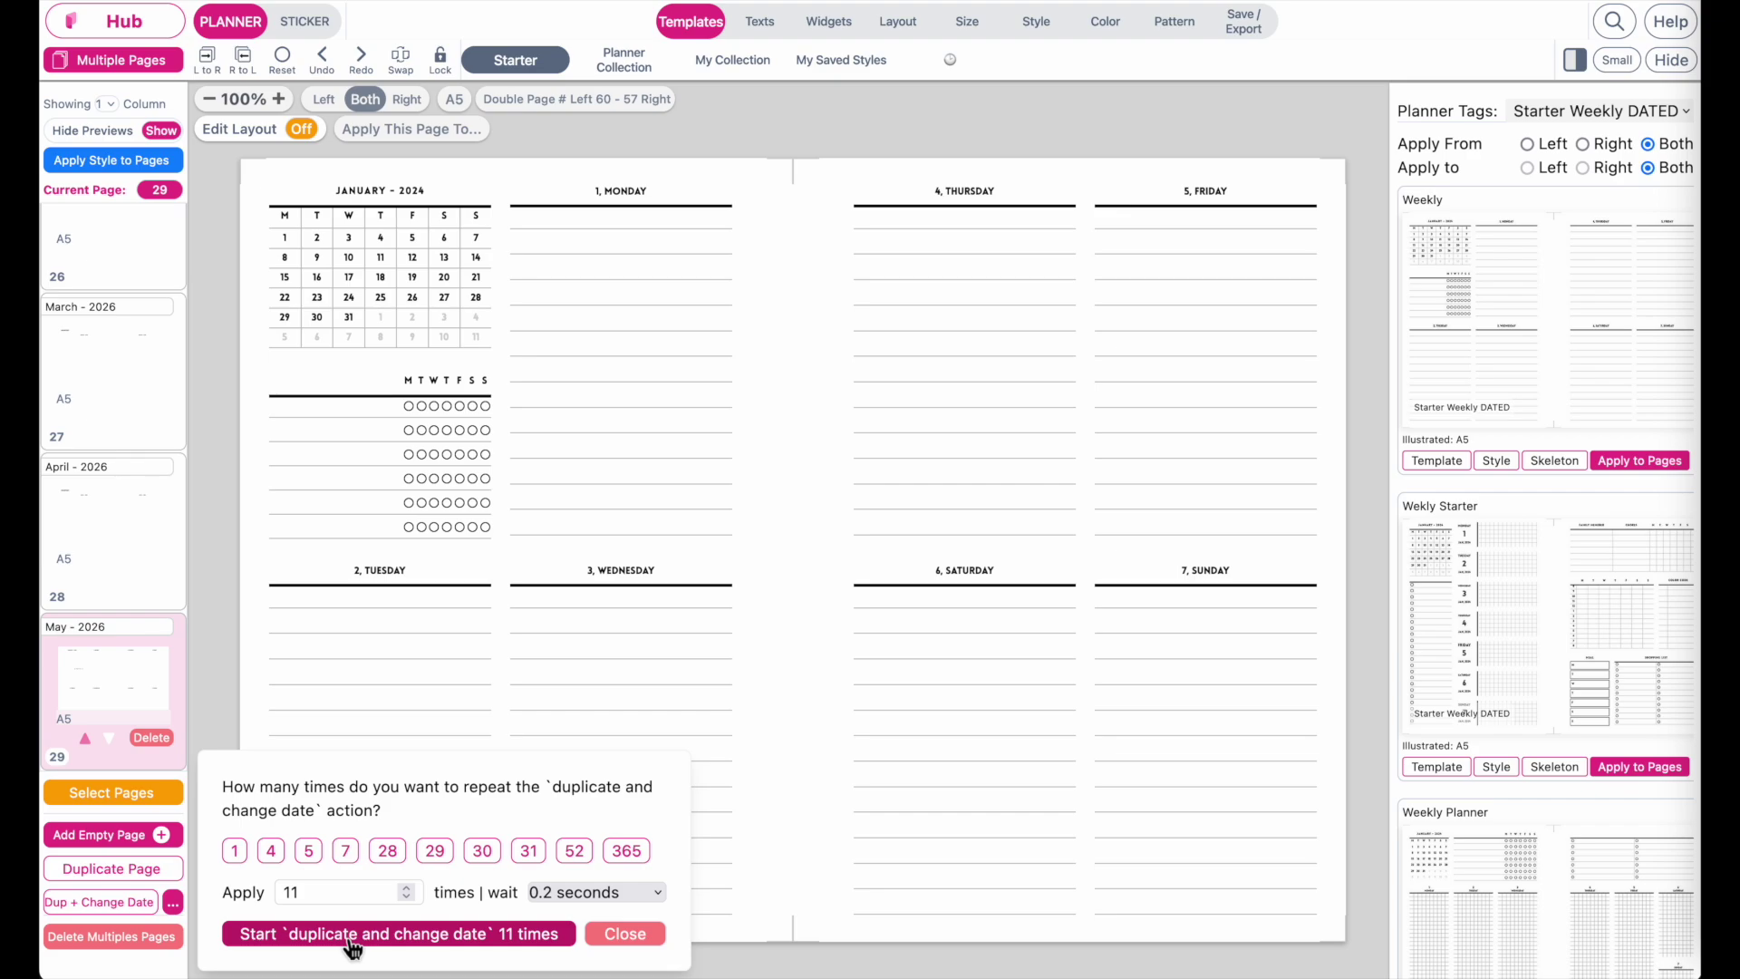
click(574, 851)
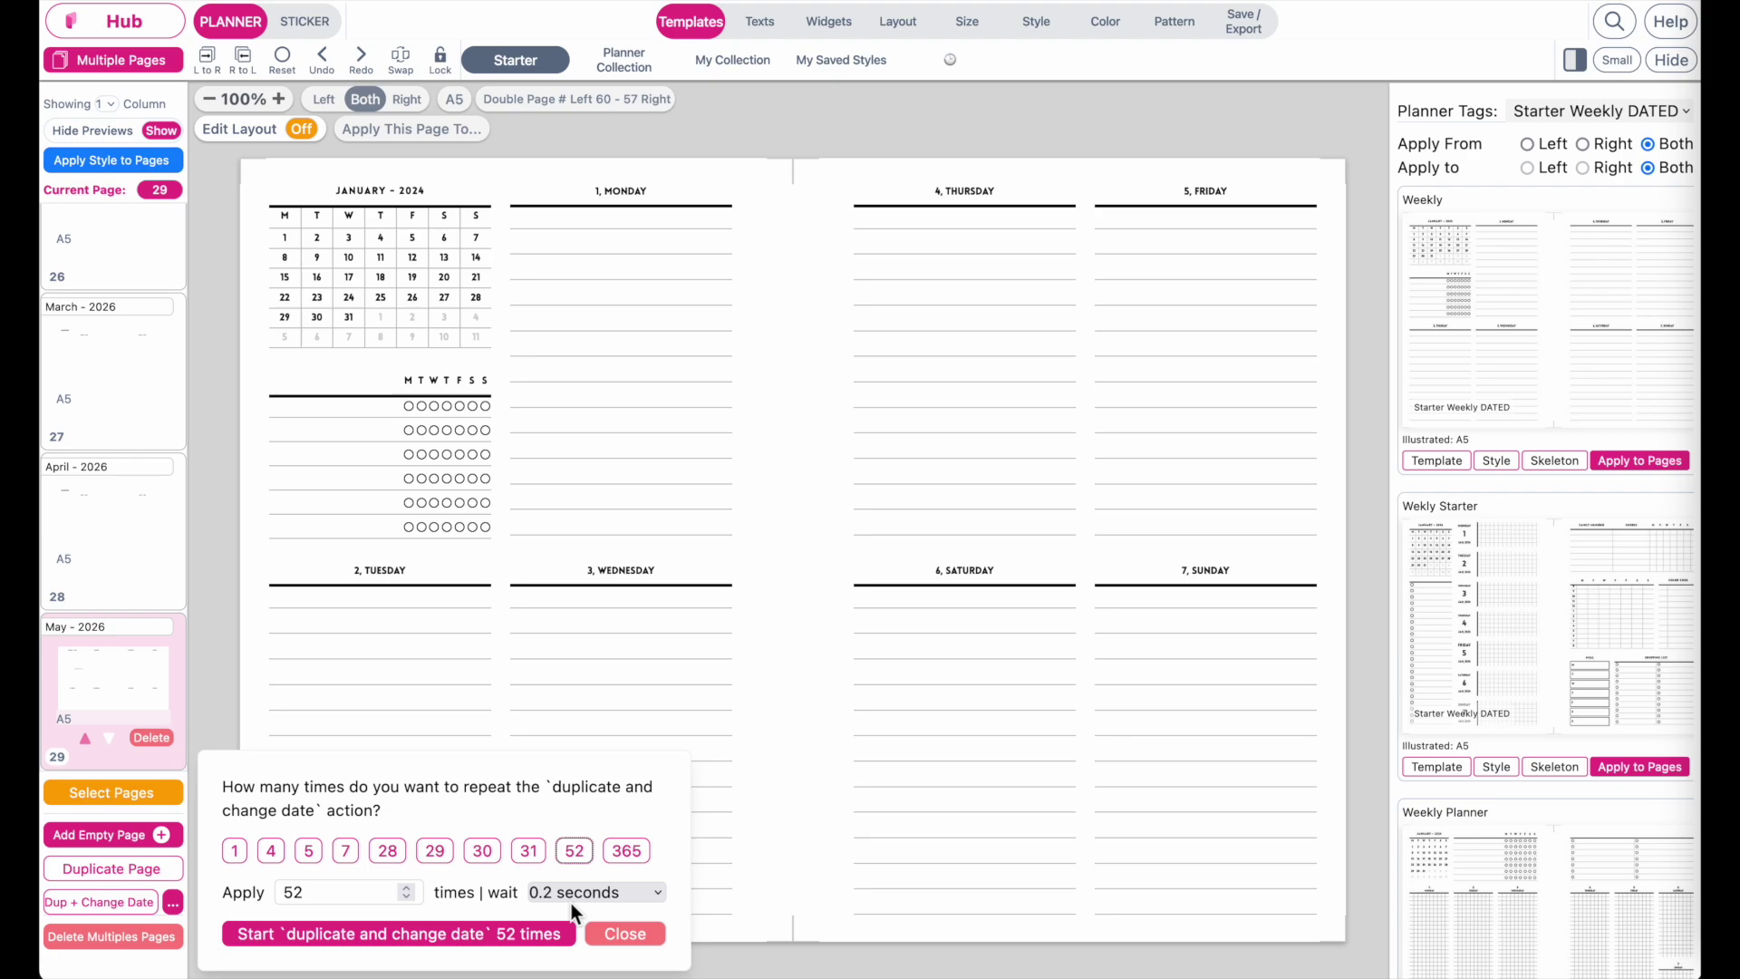
click(561, 894)
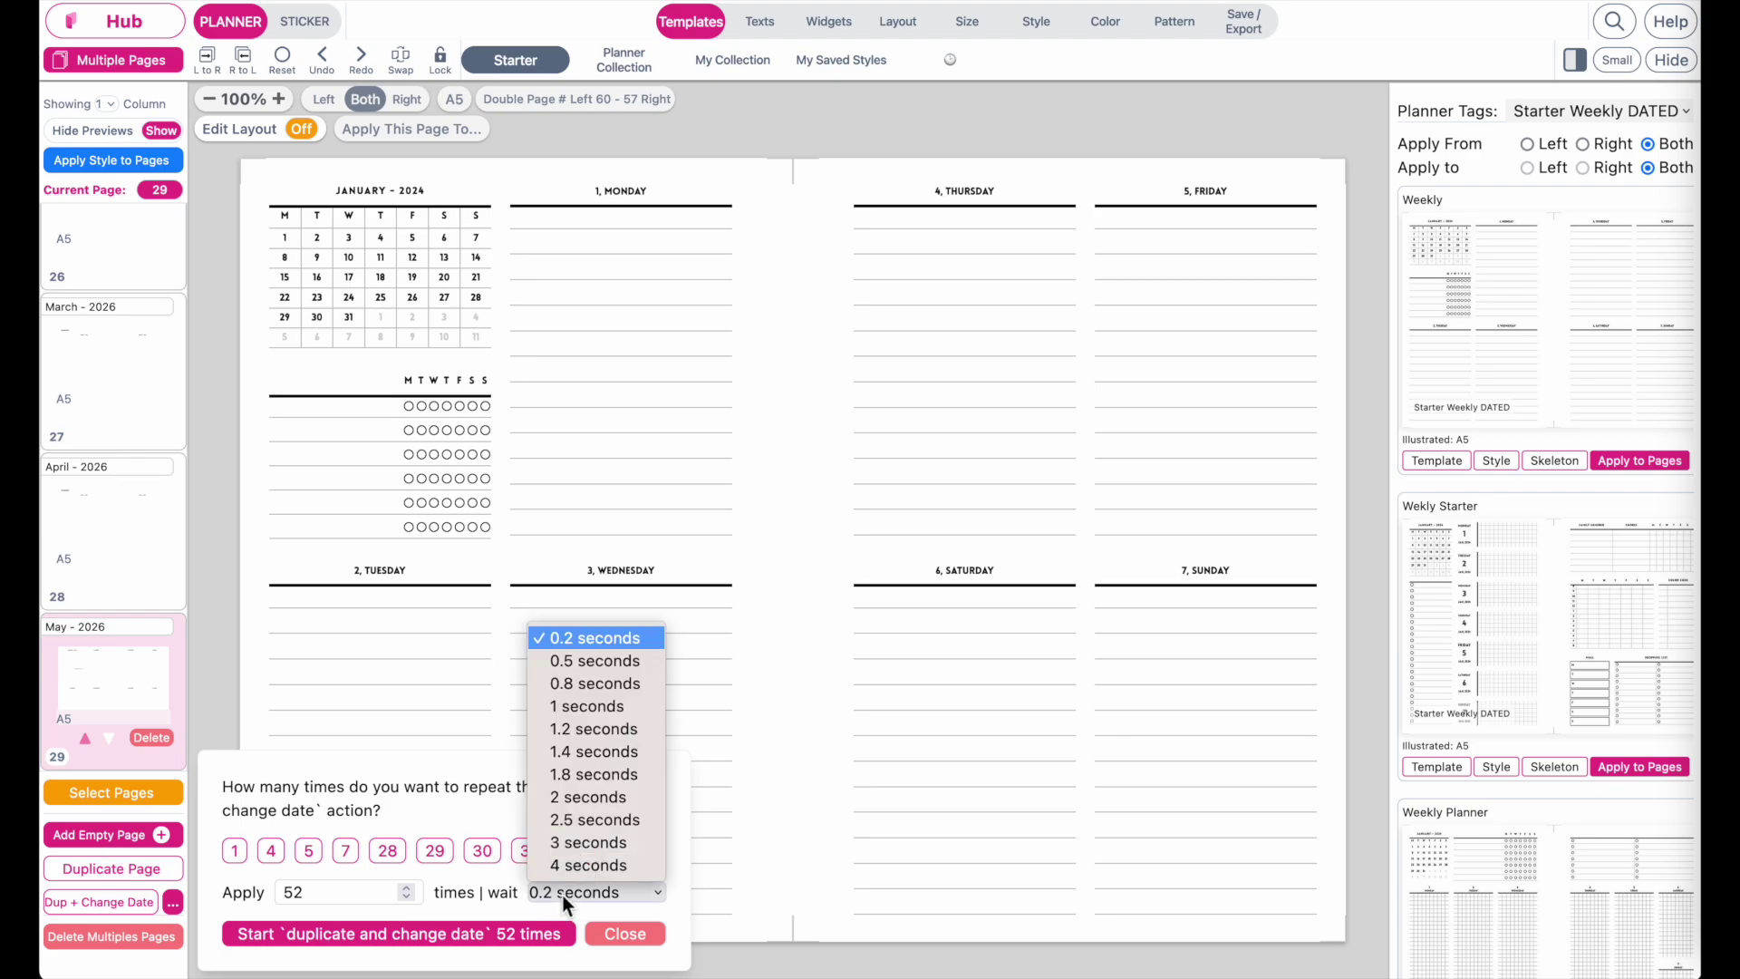
click(561, 894)
click(340, 893)
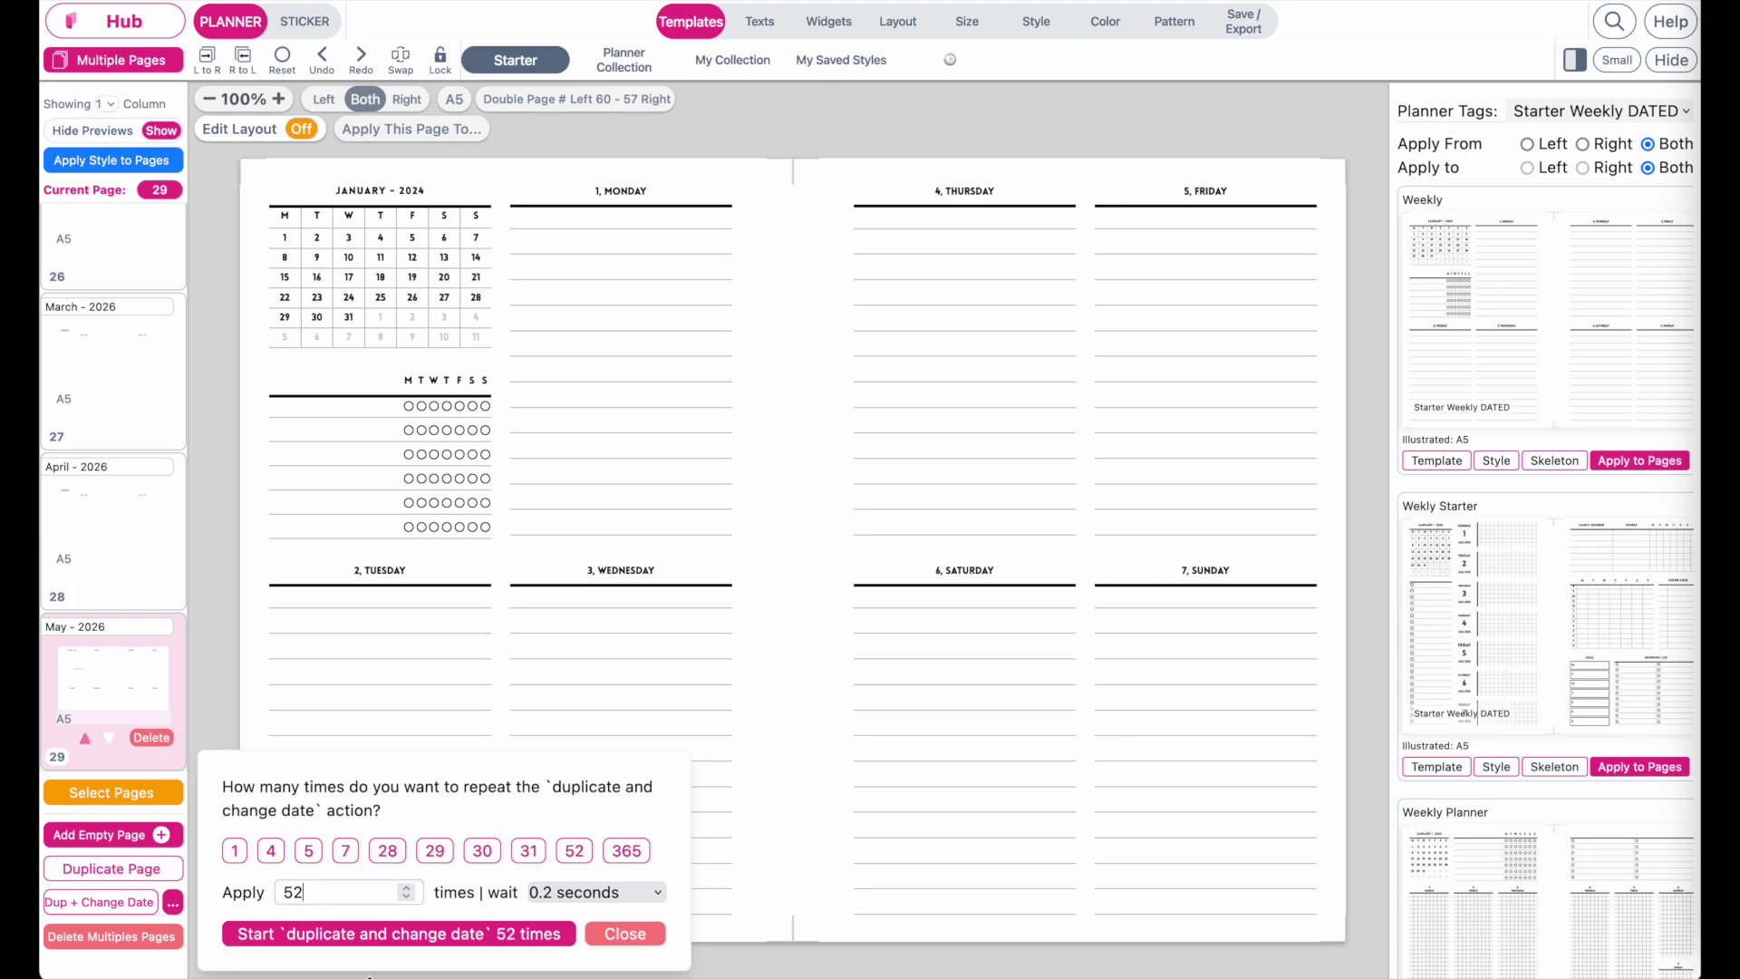
click(395, 942)
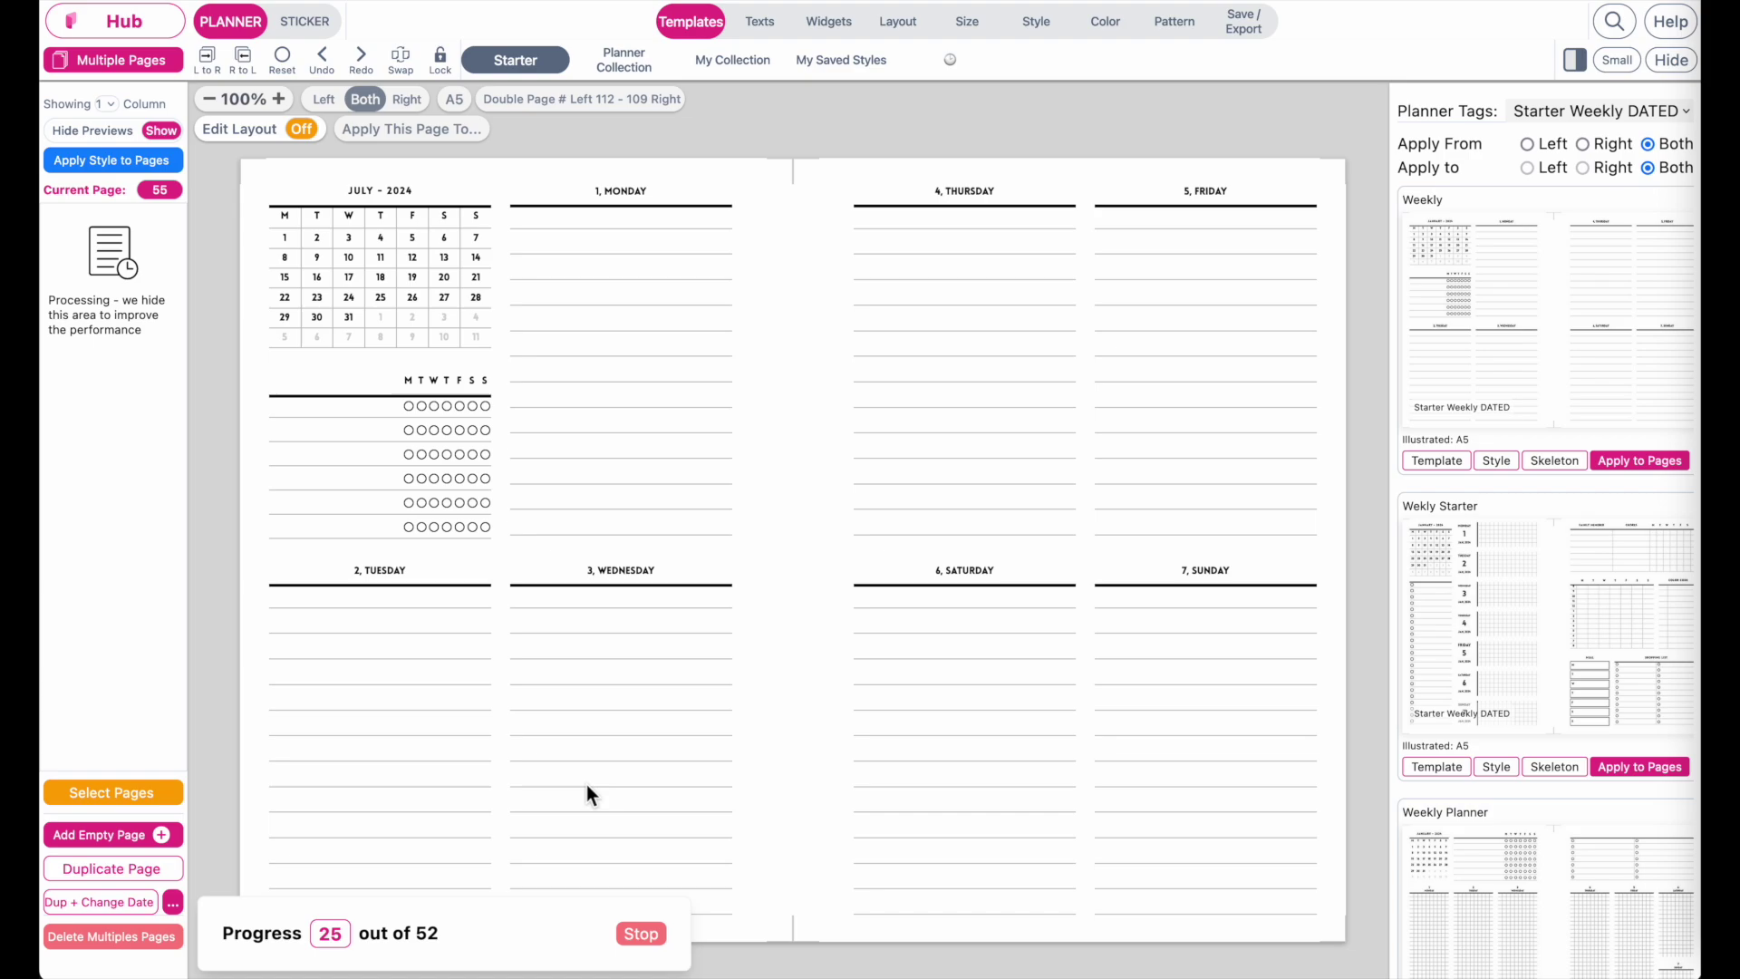
Step: Stop the weekly run at 27 weeks and set the date widget to 01.01.2024
click(641, 933)
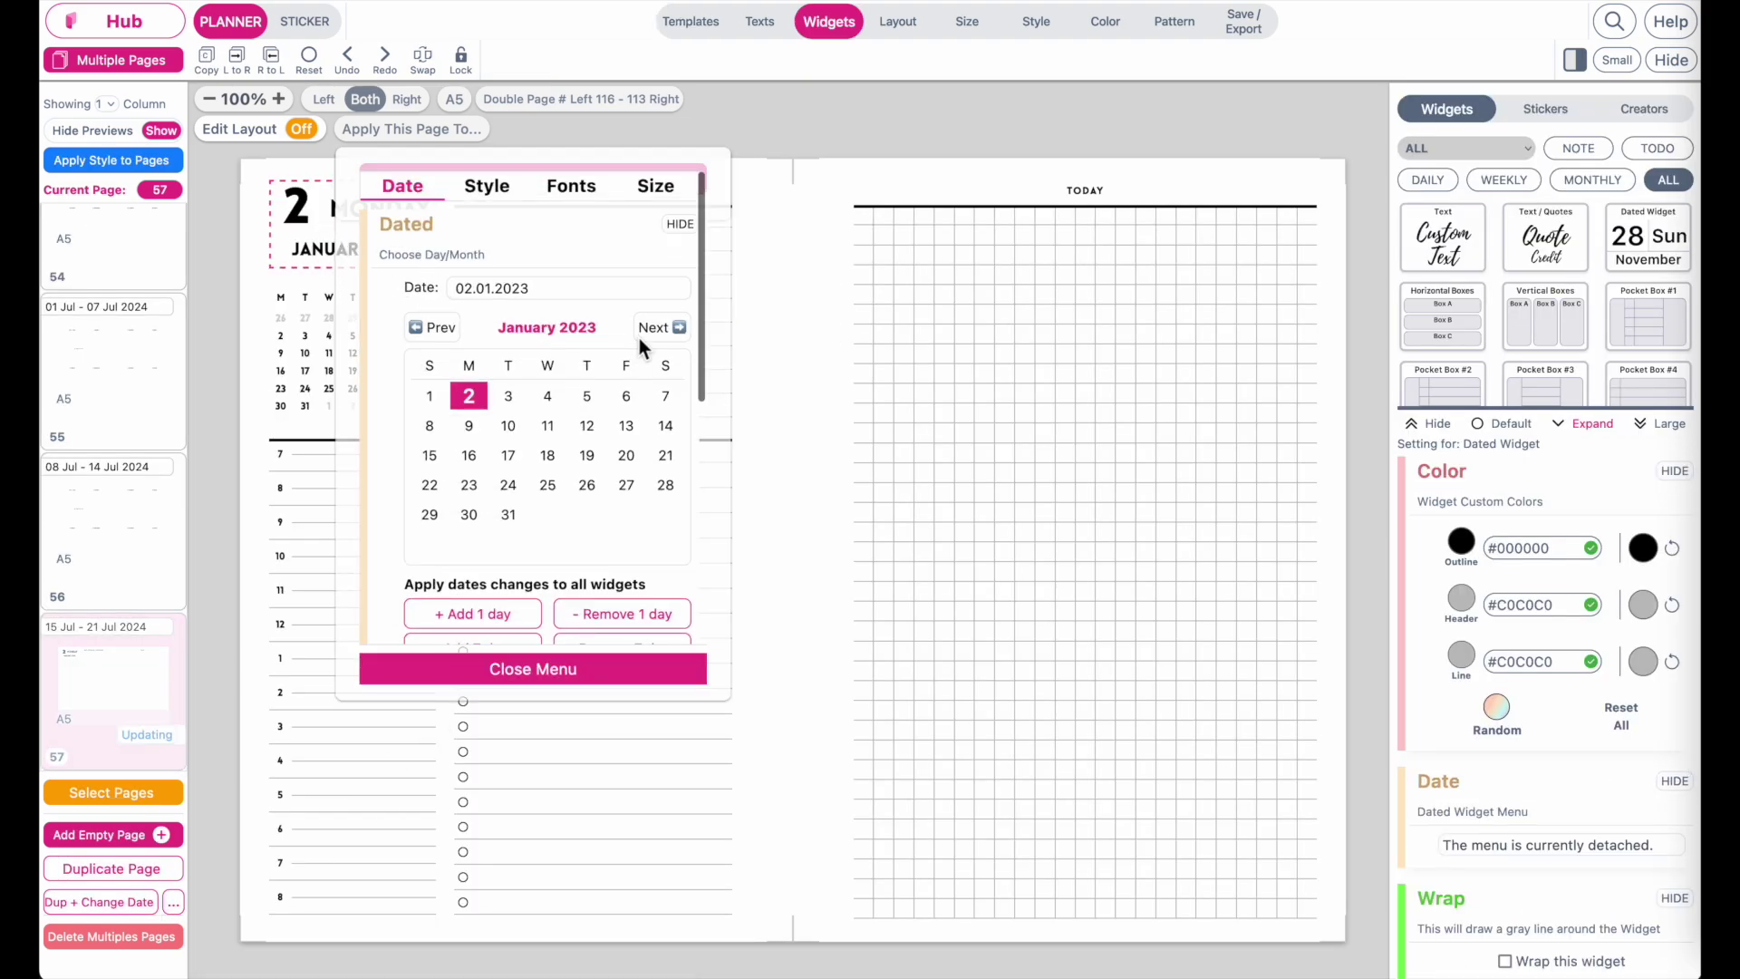
click(661, 330)
double_click(661, 329)
double_click(660, 329)
double_click(660, 330)
click(661, 330)
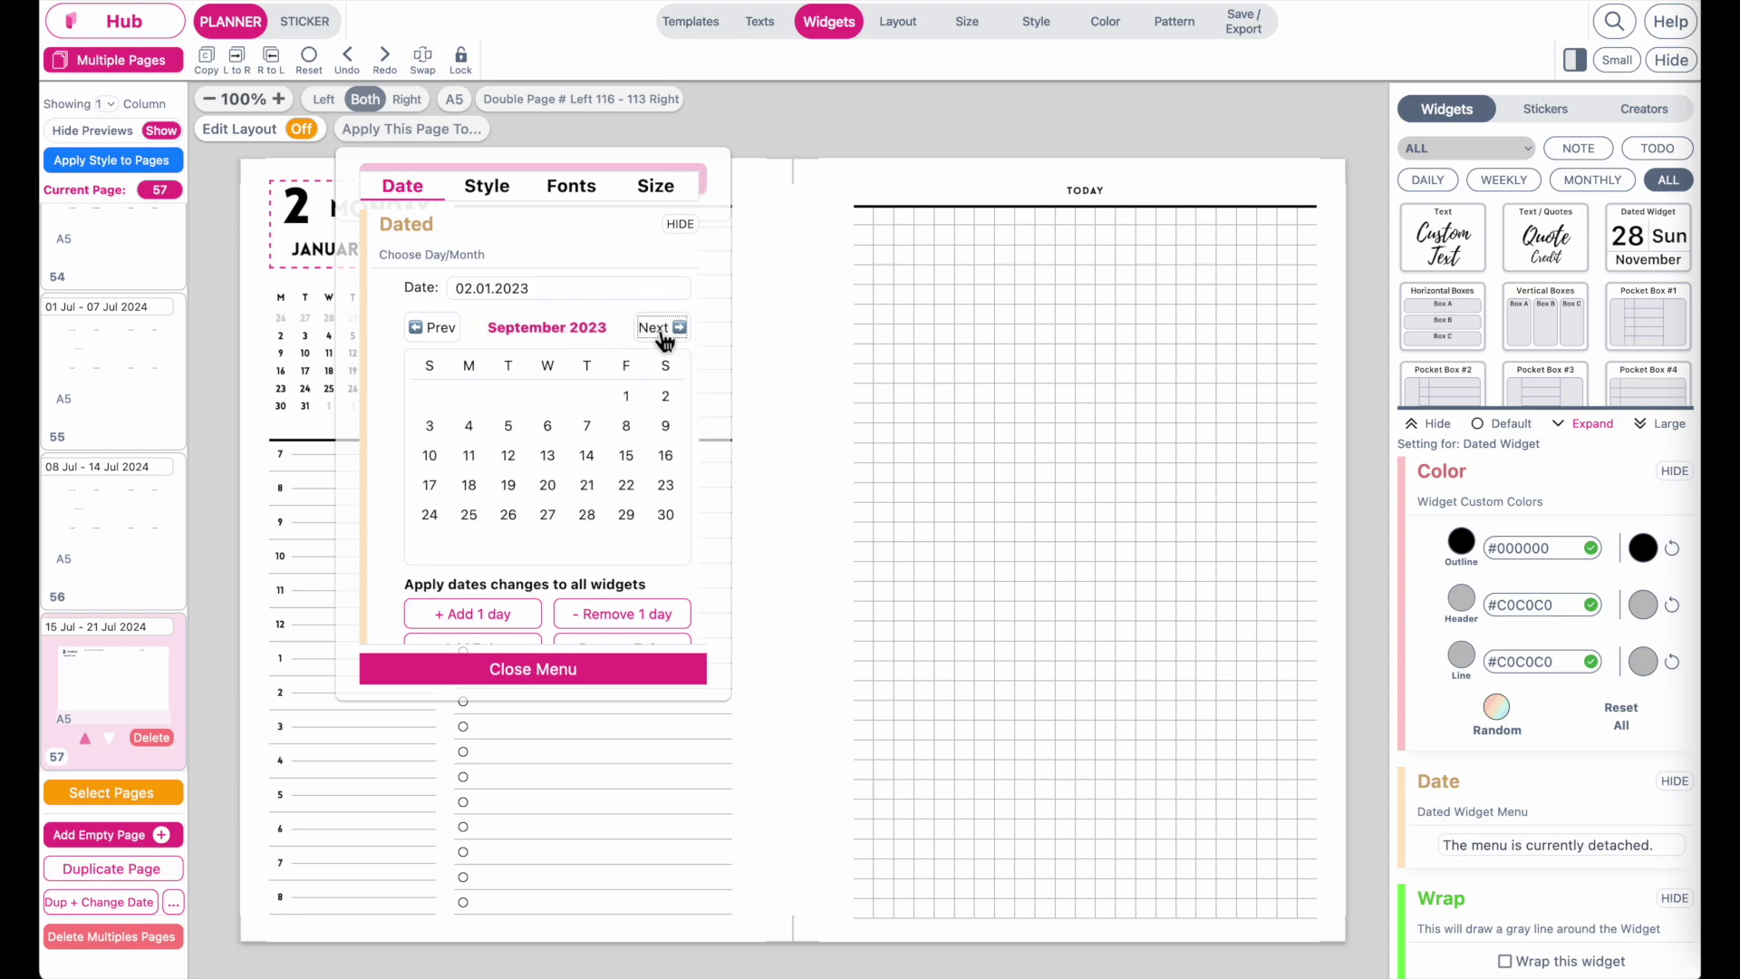
click(661, 330)
click(661, 330)
click(533, 668)
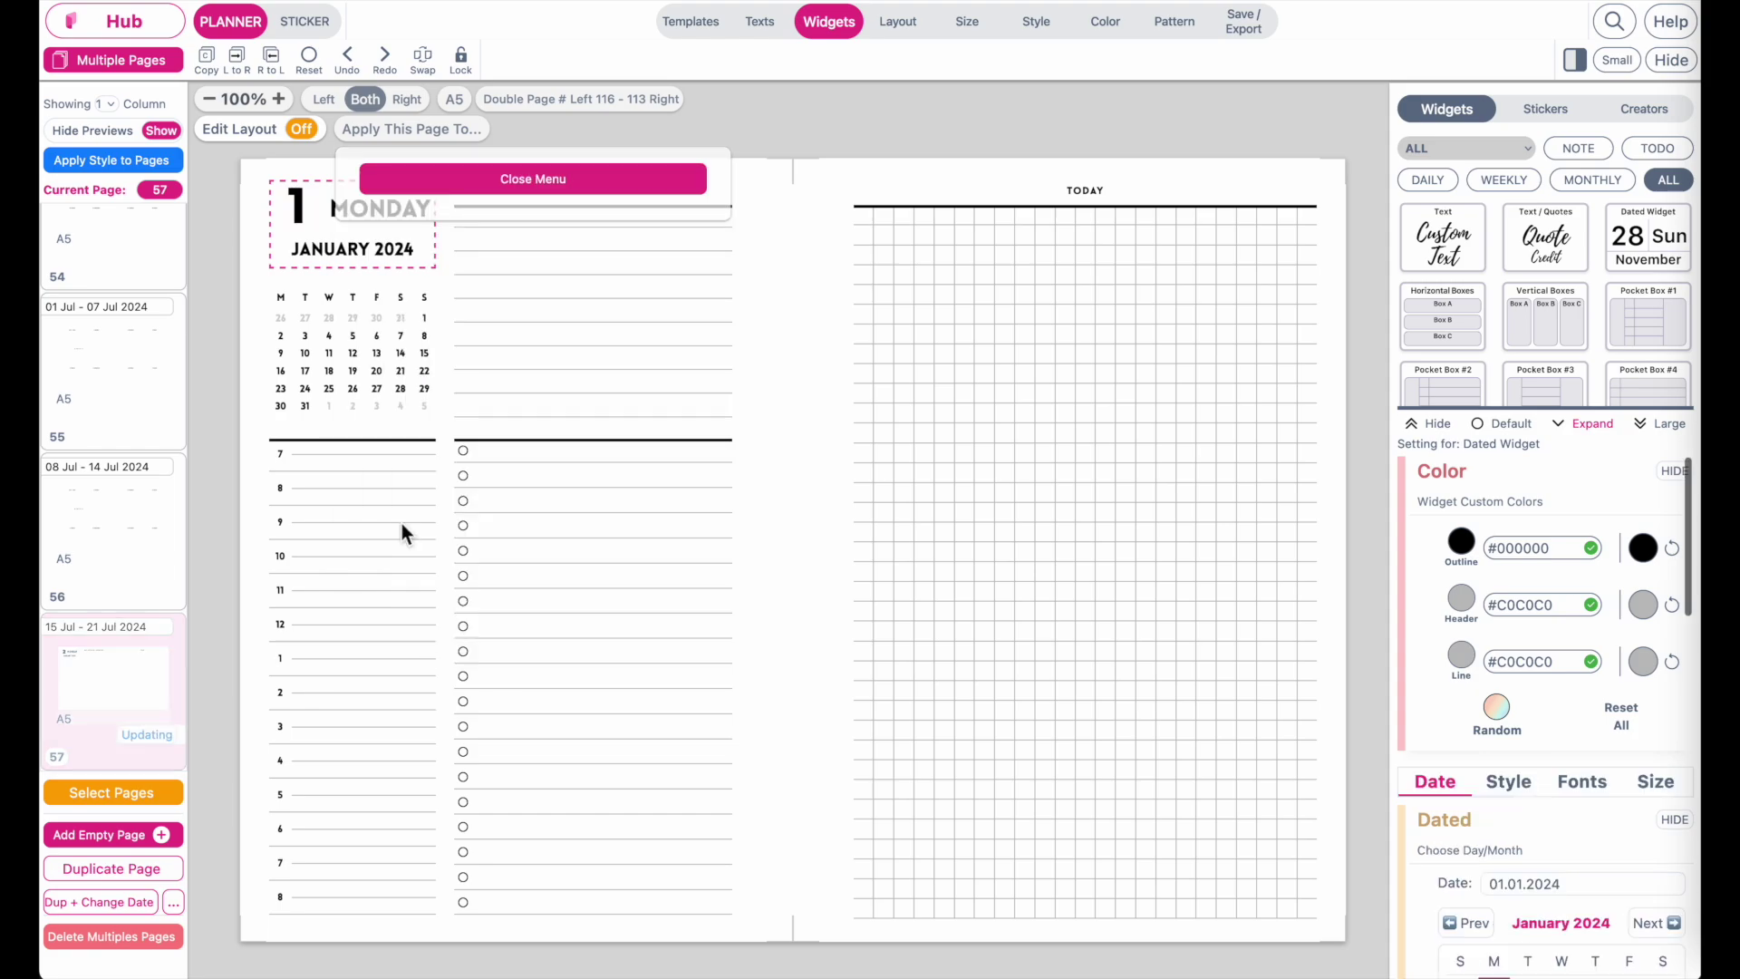
Step: Set the daily page's mini calendar to January 2024
click(359, 384)
click(589, 62)
click(591, 90)
click(705, 60)
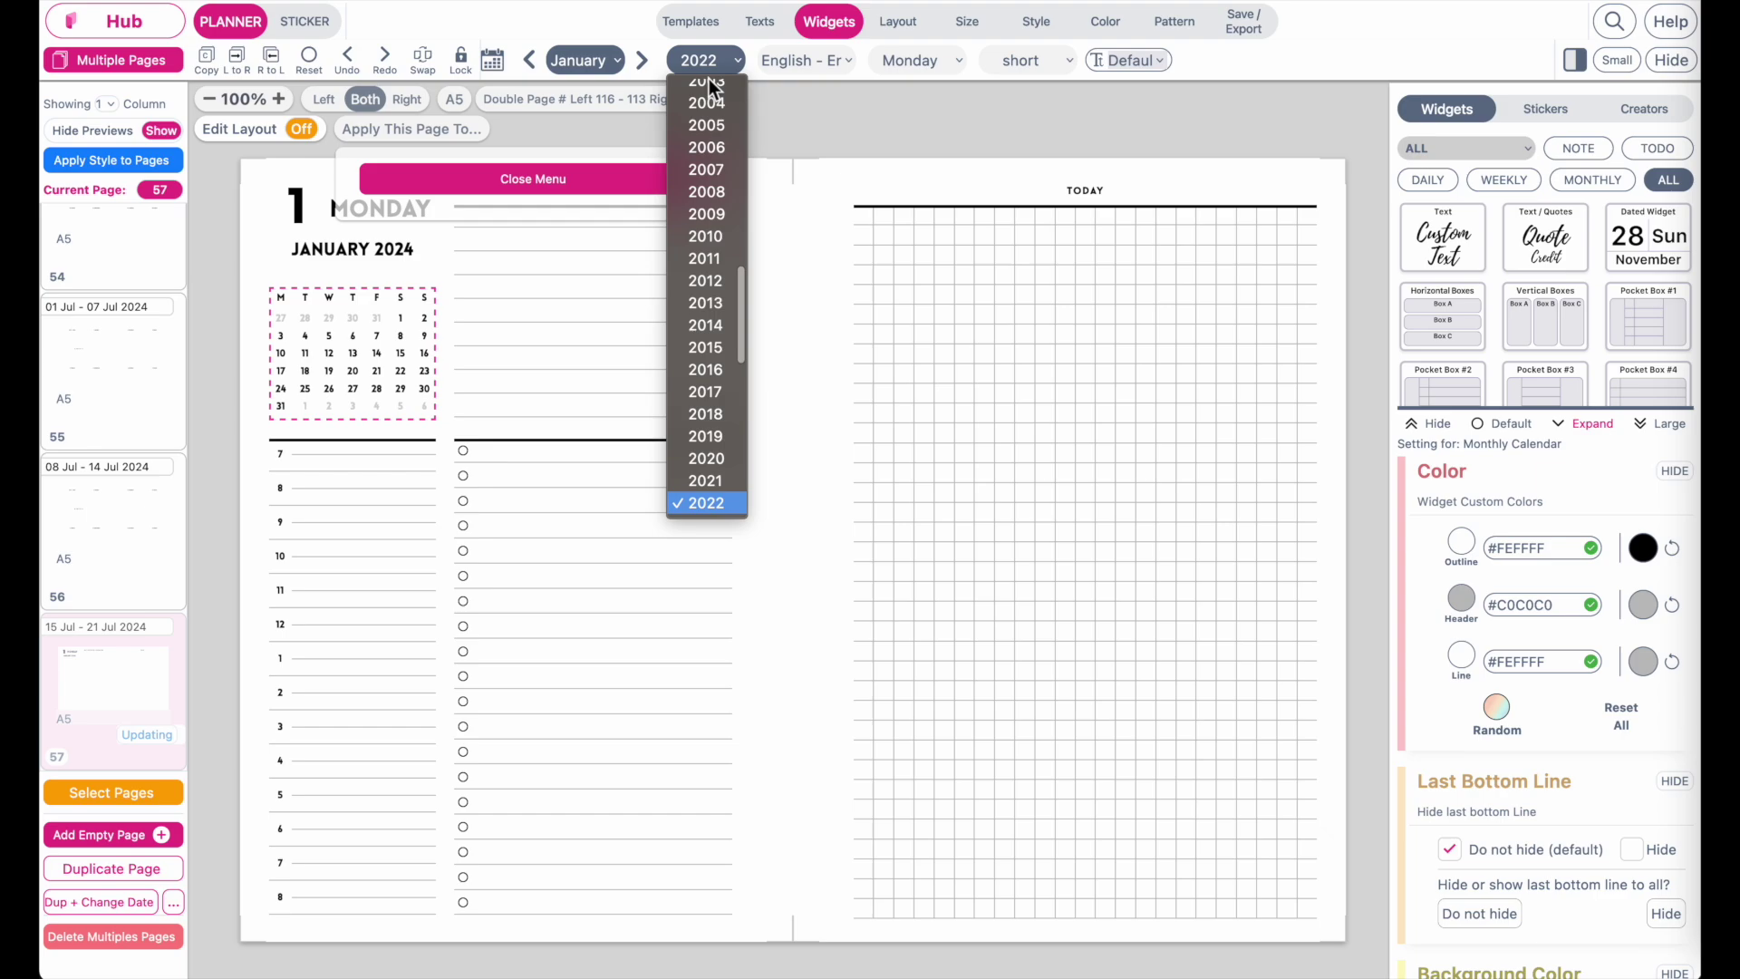
scroll(712, 496, down, 1)
click(712, 493)
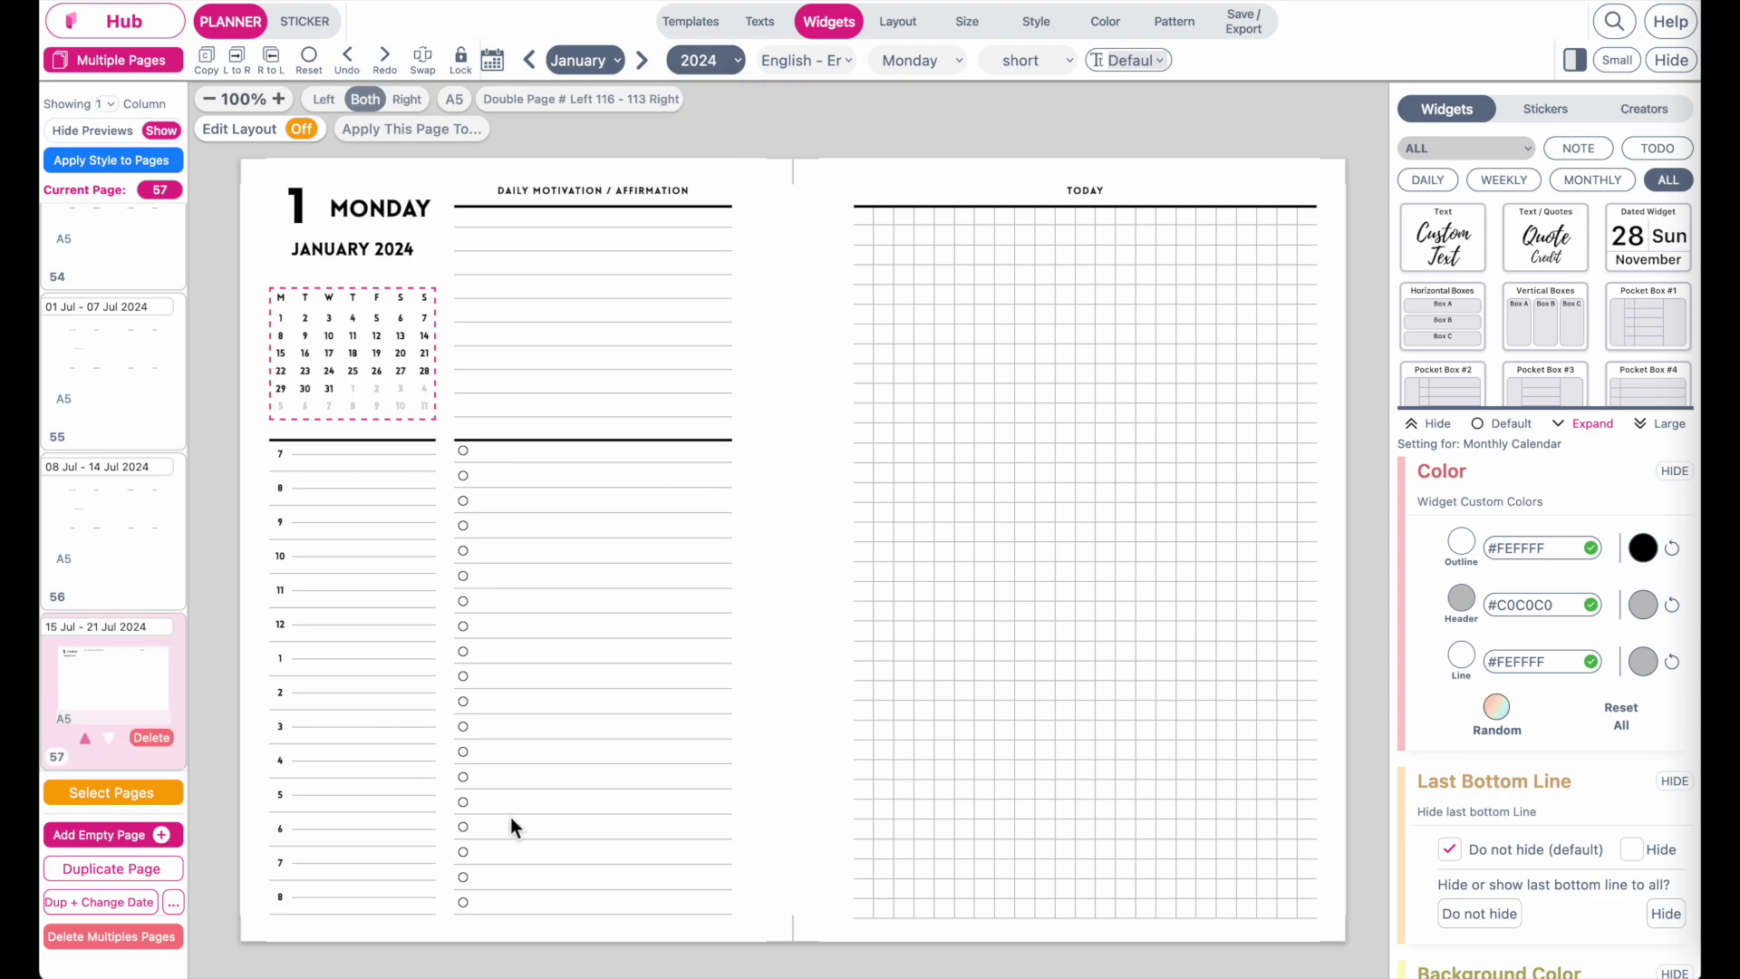
Step: Duplicate the daily page 365 times with advancing dates
click(173, 904)
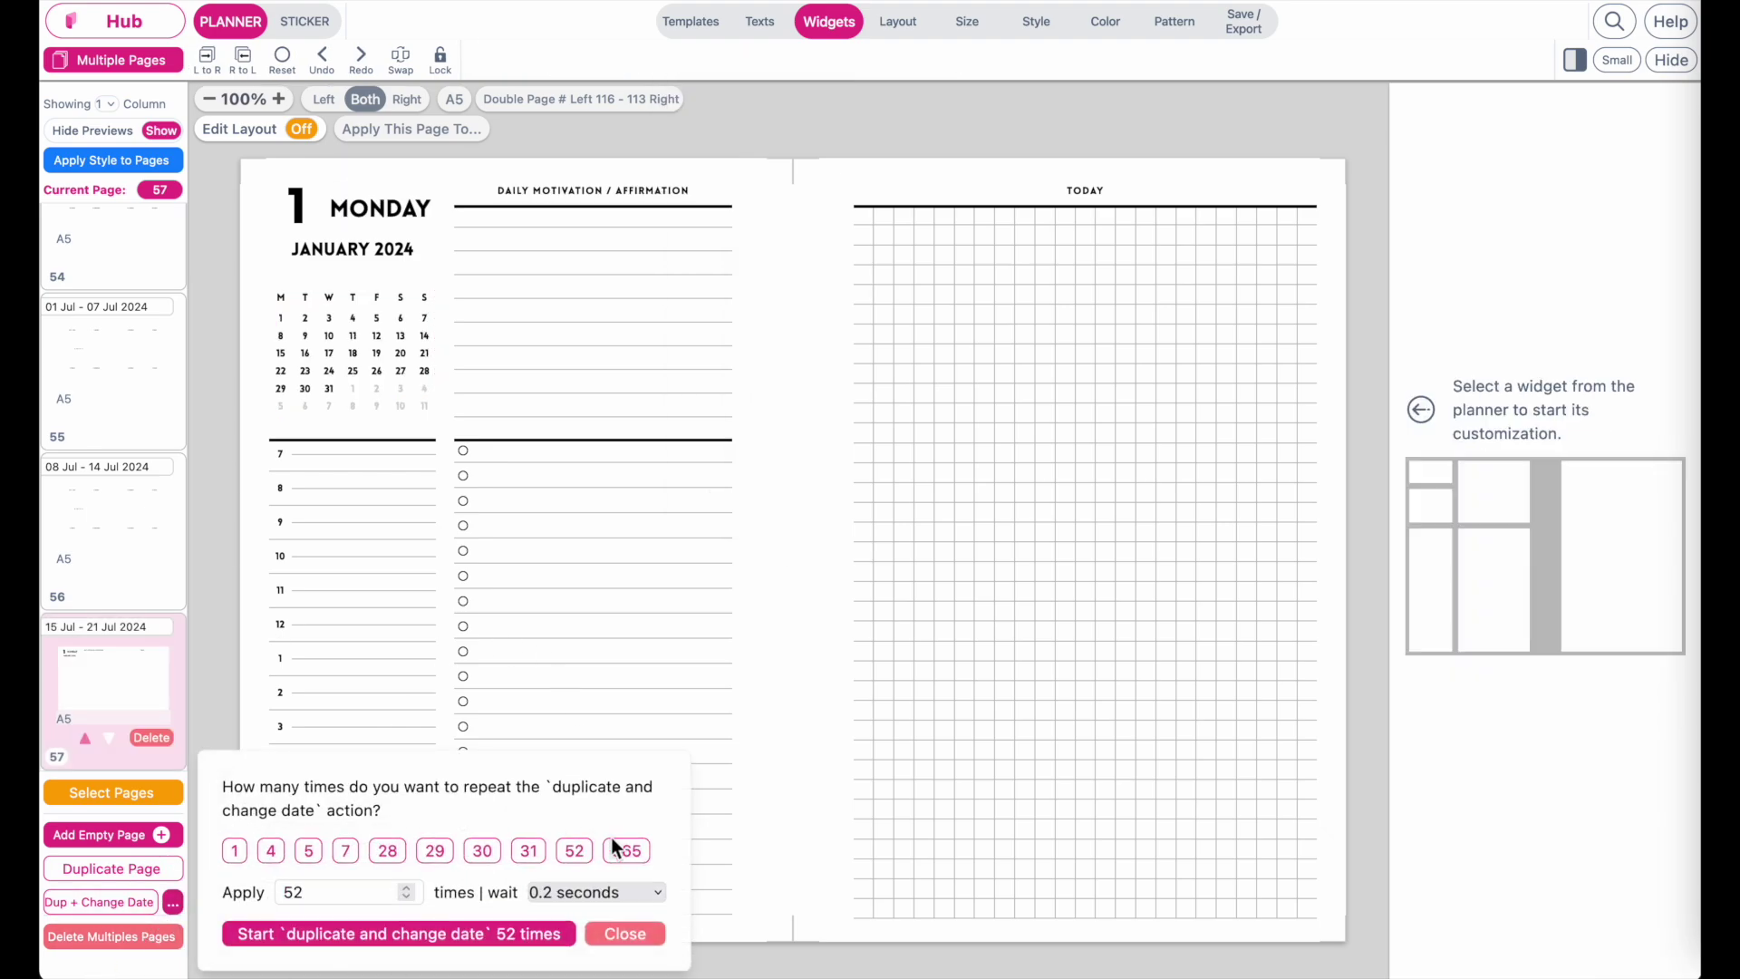
click(644, 856)
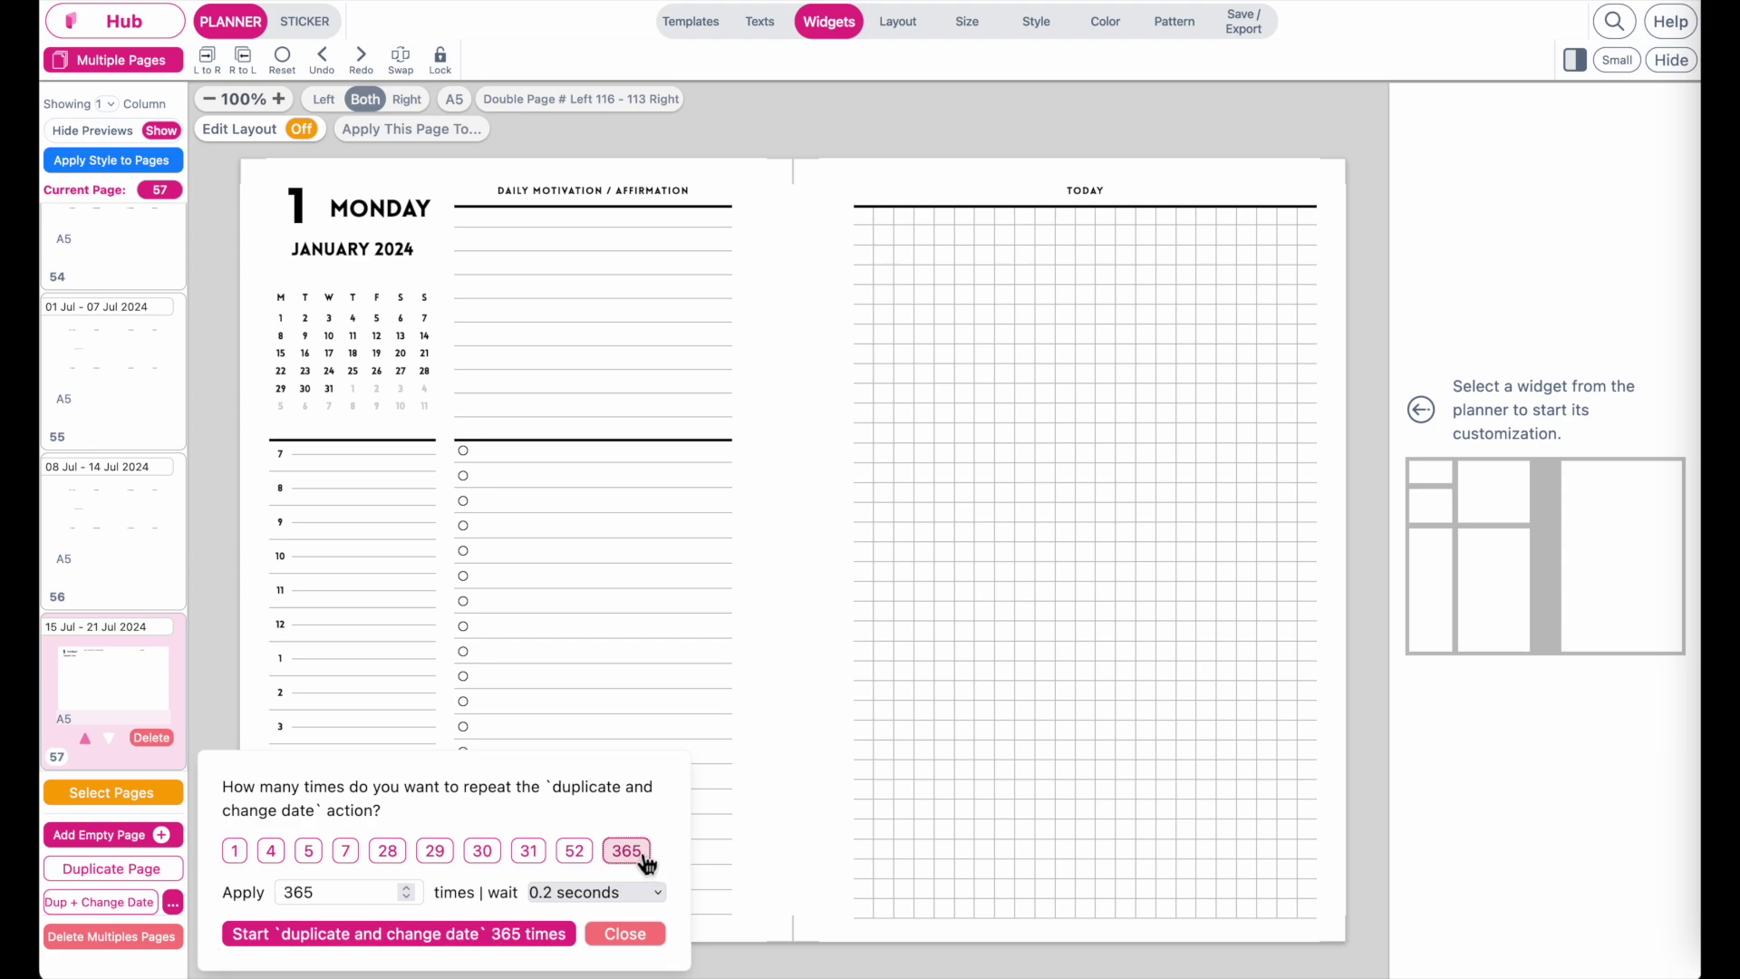
click(445, 934)
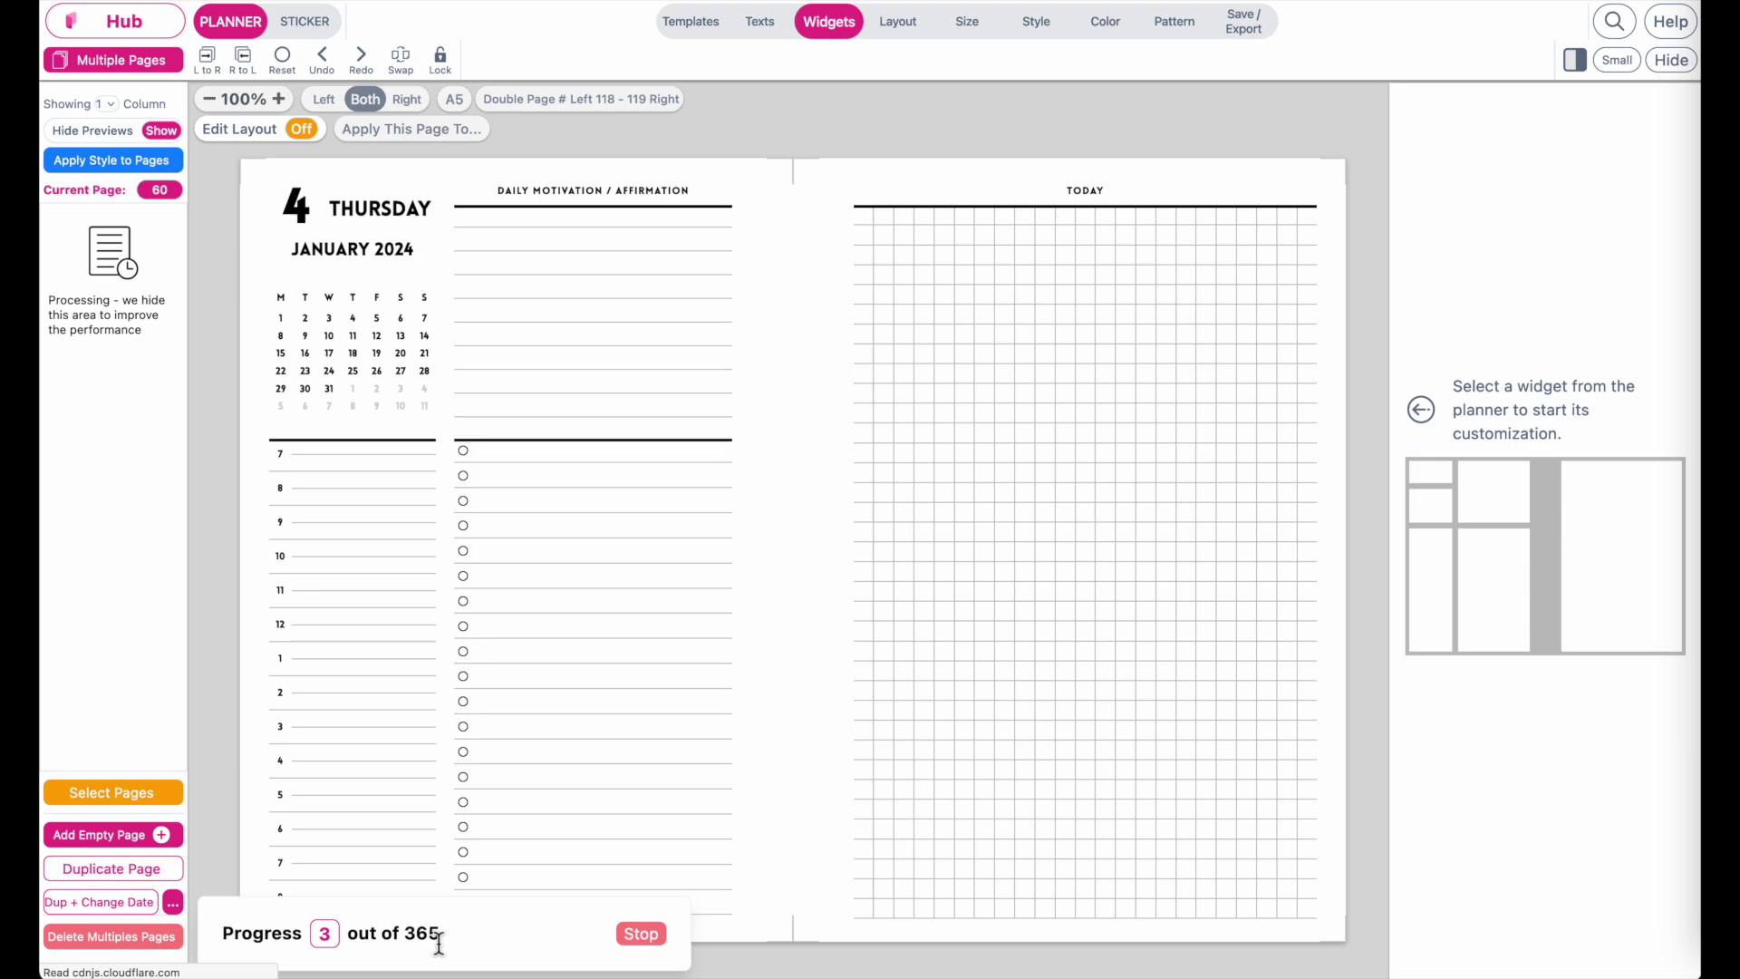